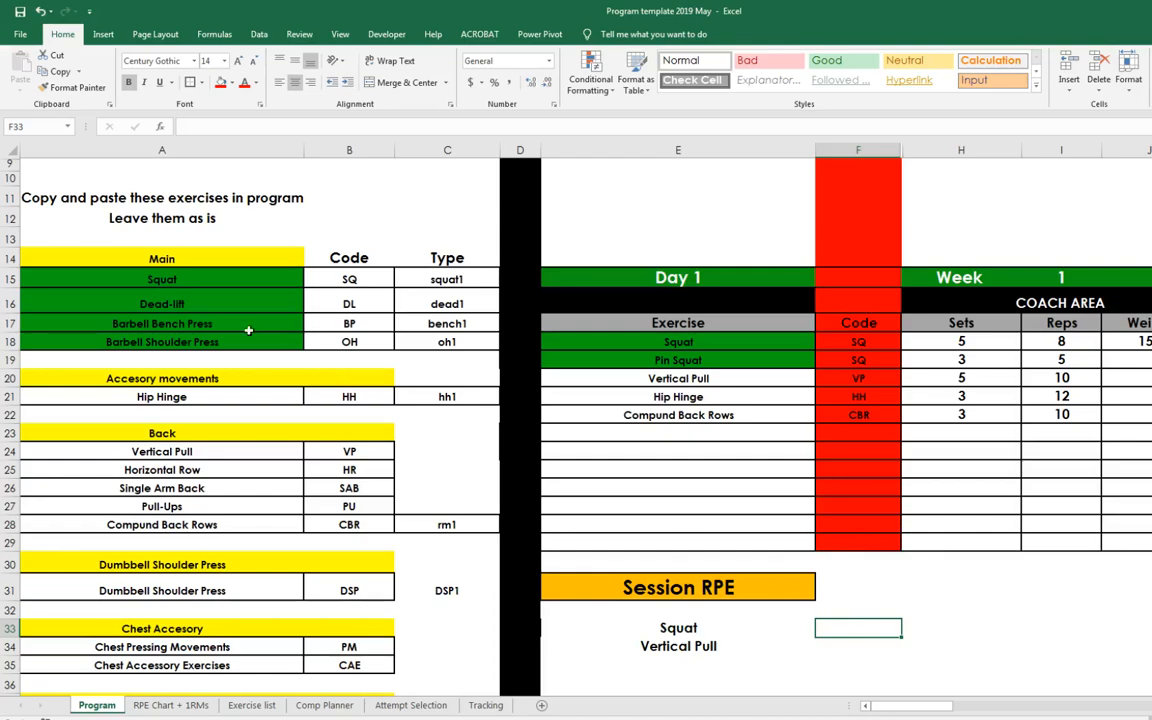
Examine the variation choices offered for Squat and Vertical Pull, and the main lifts with their codes in the exercise list.
{"action": "left_click", "coordinate": [186, 276]}
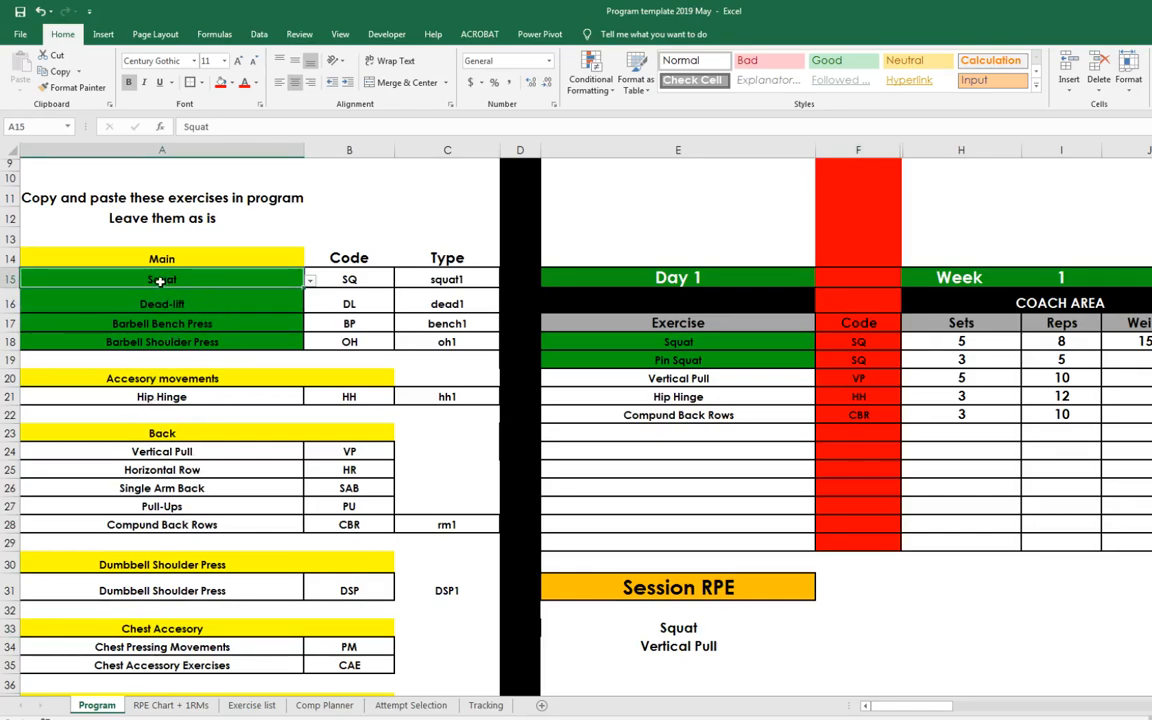
{"action": "left_click", "coordinate": [311, 281]}
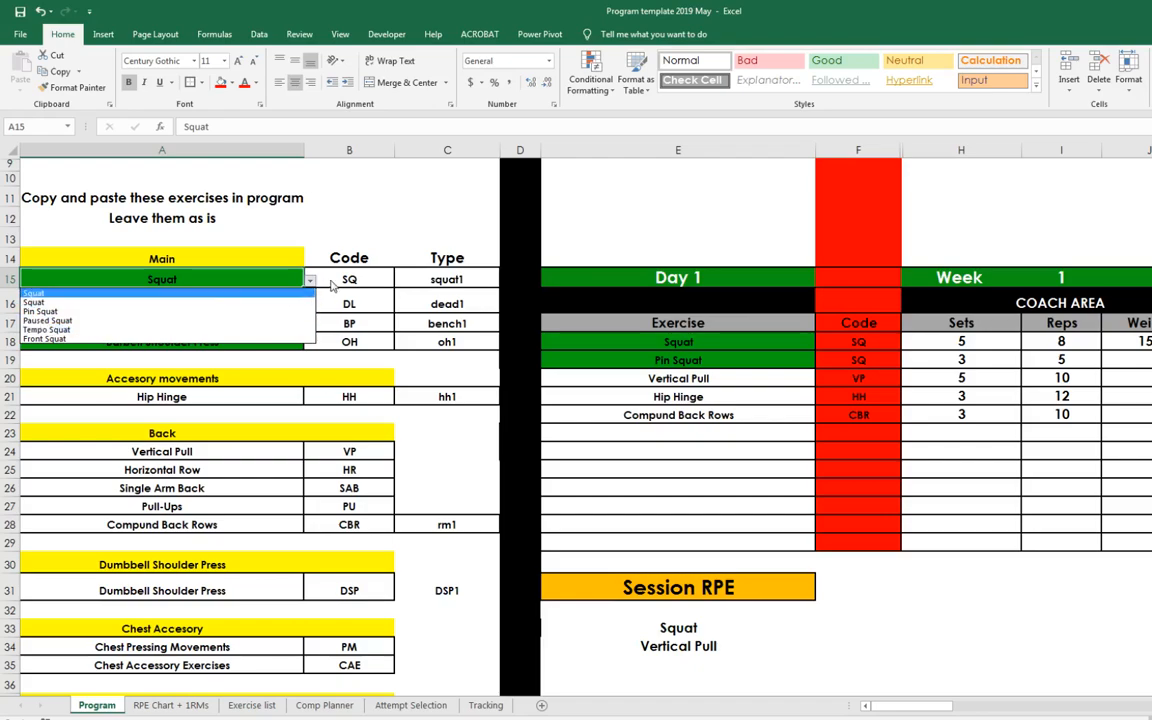
{"action": "key", "text": "Escape"}
{"action": "left_click", "coordinate": [217, 451]}
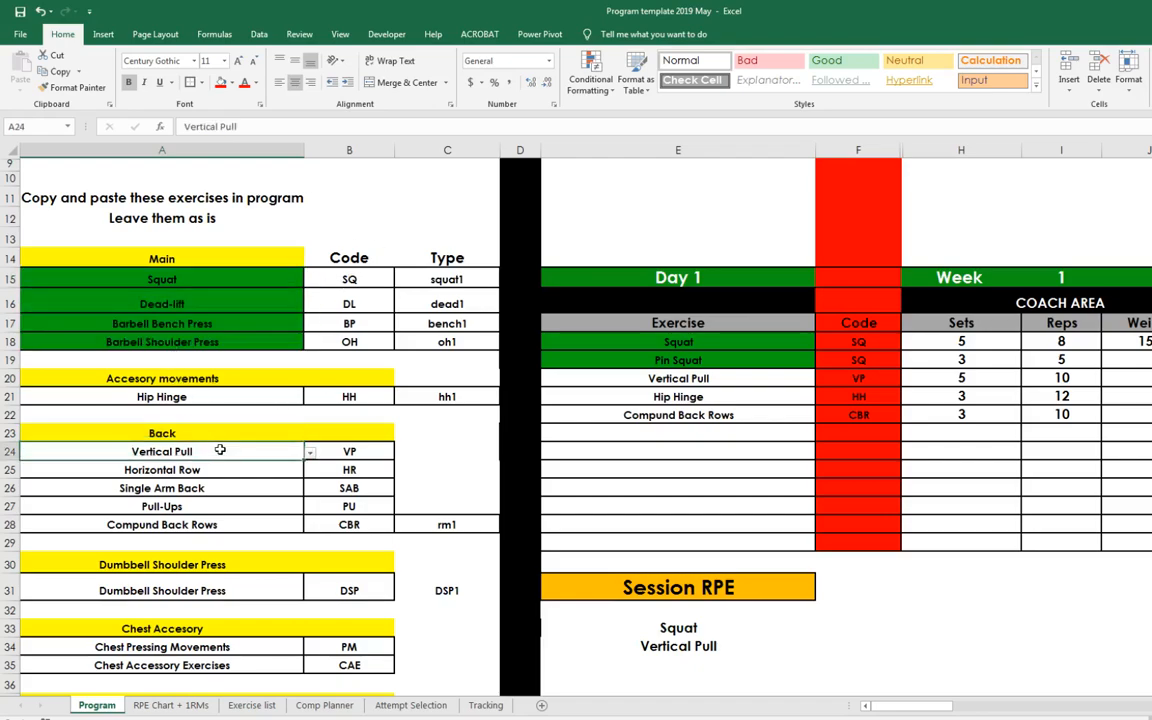
{"action": "left_click", "coordinate": [310, 452]}
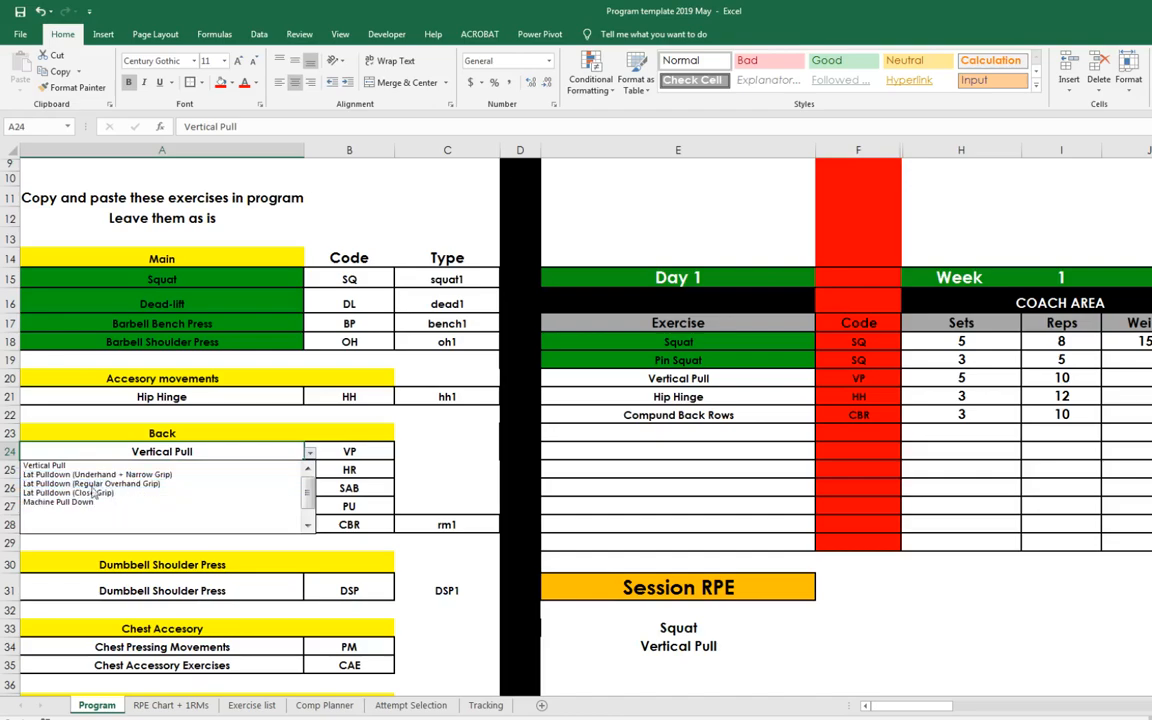
{"action": "key", "text": "Escape"}
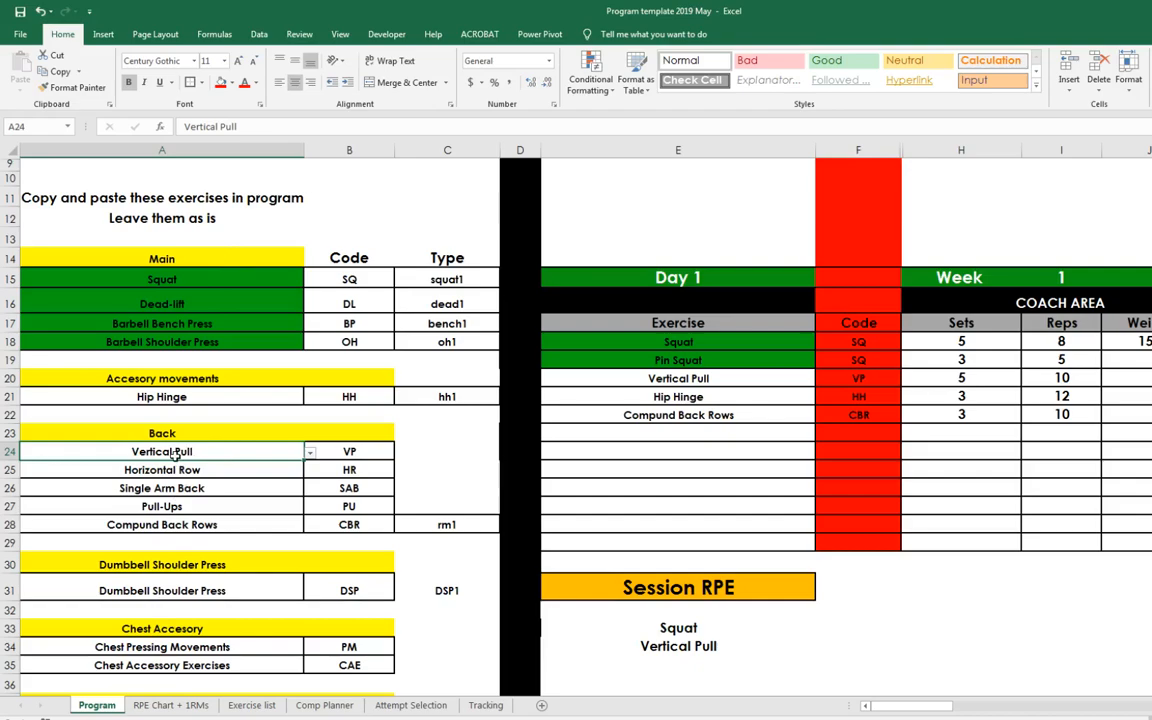
{"action": "left_click", "coordinate": [202, 279]}
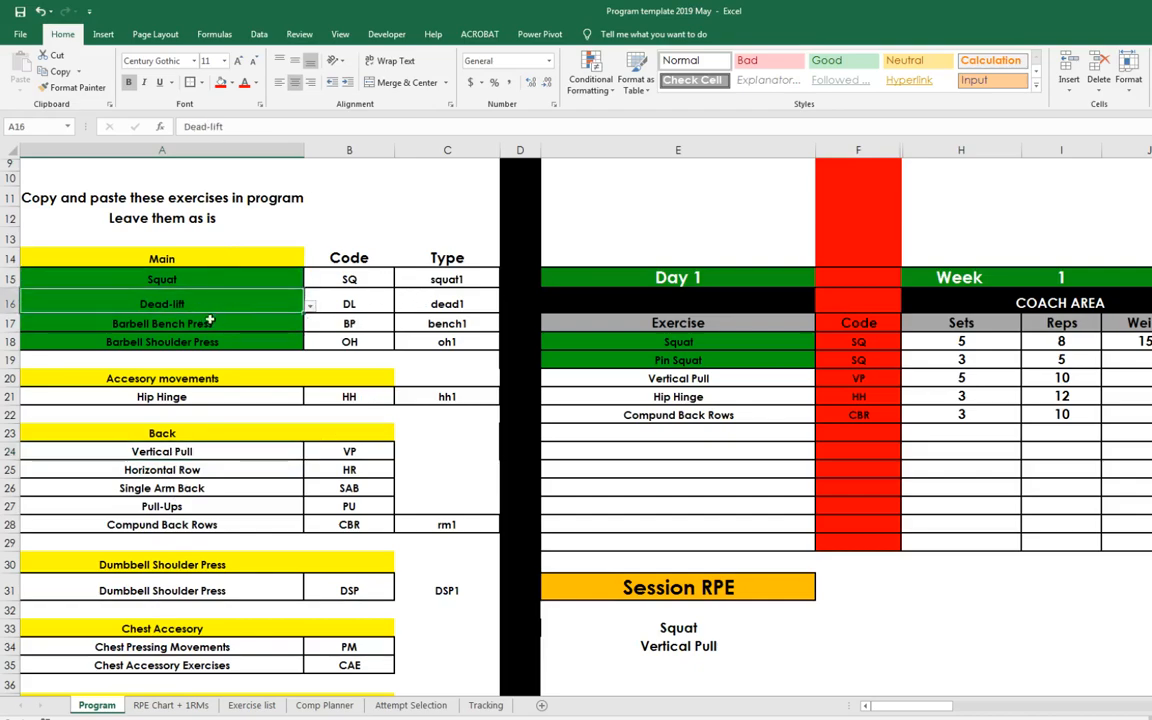
{"action": "left_click", "coordinate": [190, 323]}
{"action": "left_click", "coordinate": [335, 279]}
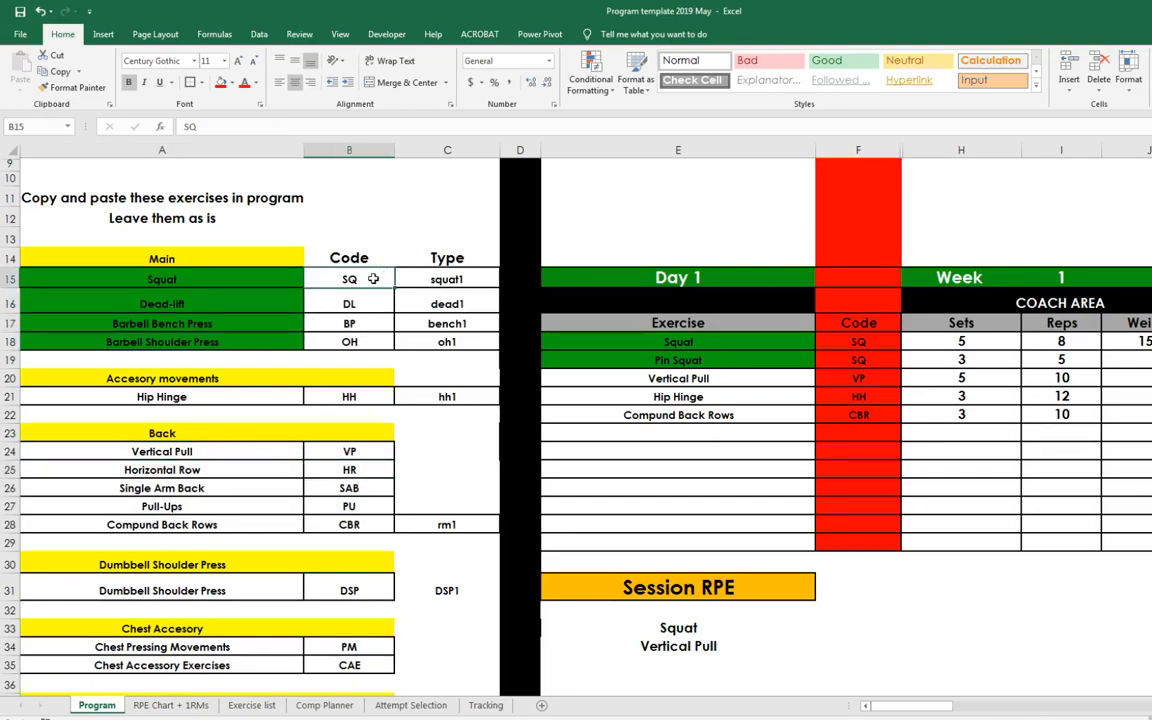
{"action": "left_click", "coordinate": [238, 273]}
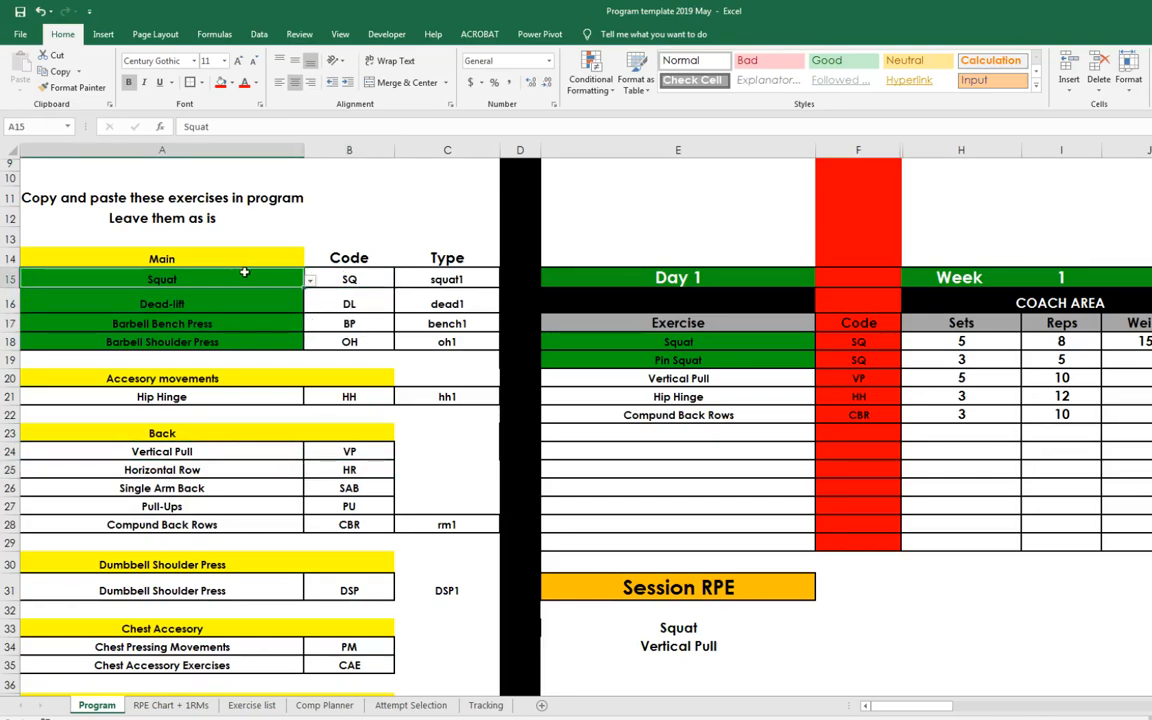
{"action": "left_click", "coordinate": [357, 279]}
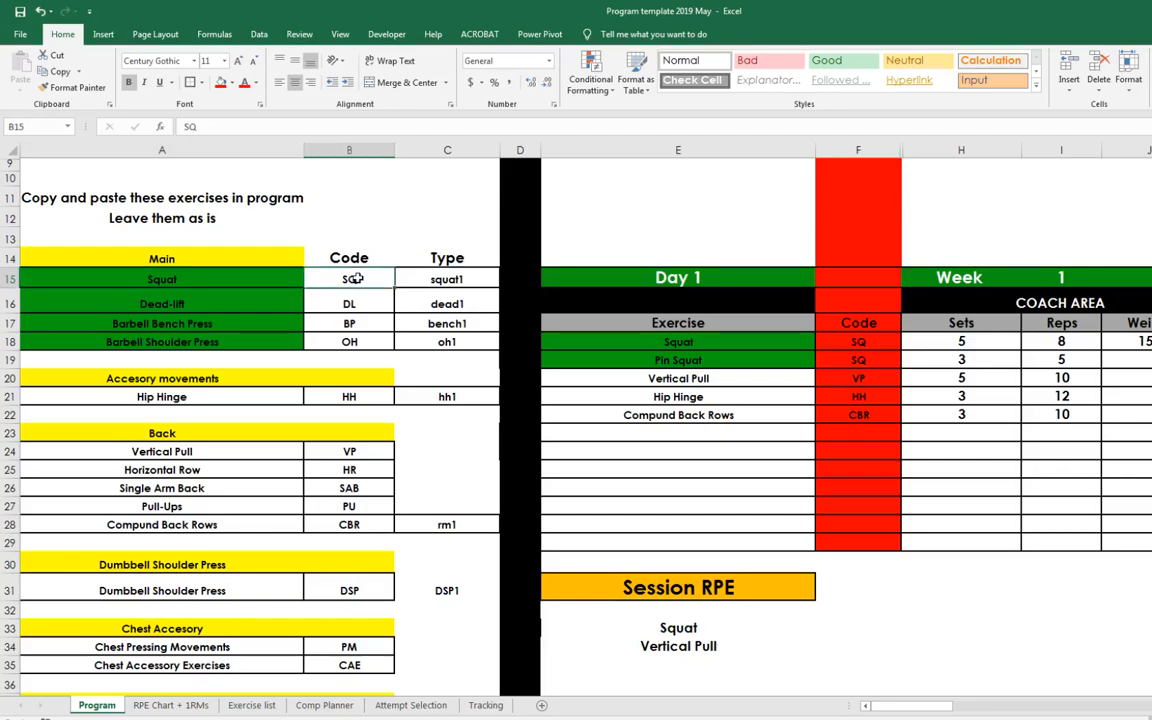
Copy the Squat exercise together with its SQ code from the main list into the first Day 1 exercise row, E18:F18.
{"action": "left_click", "coordinate": [165, 279]}
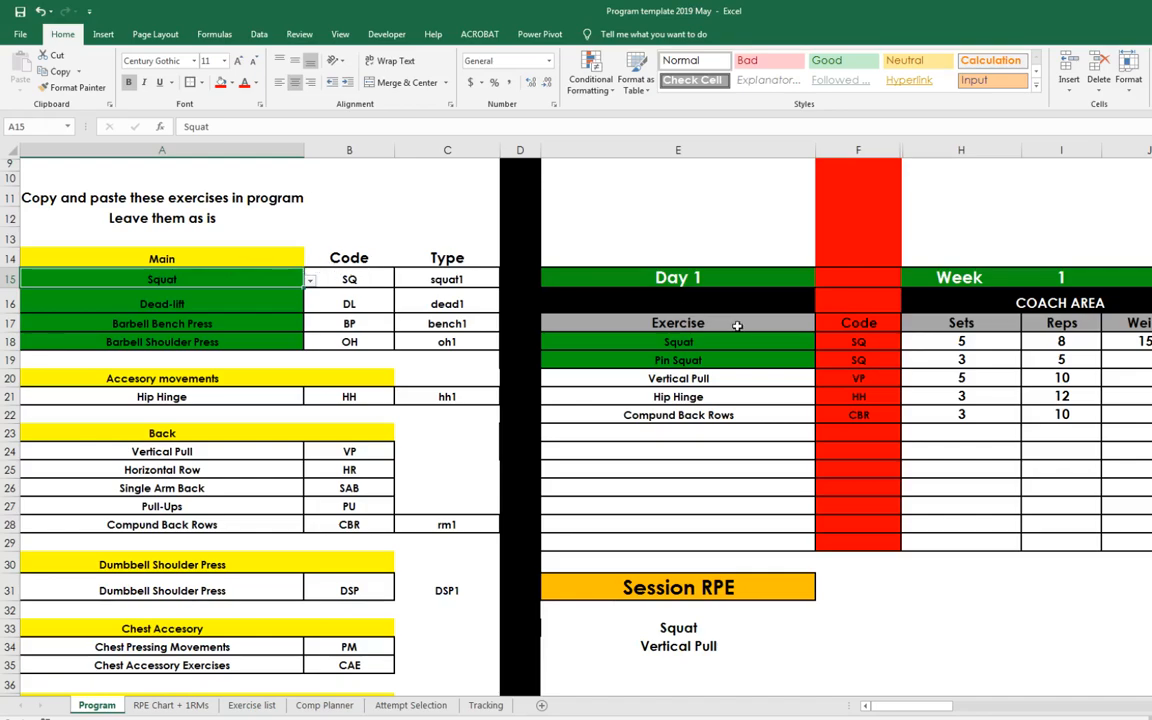
{"action": "left_click_drag", "start_coordinate": [315, 289], "coordinate": [361, 283]}
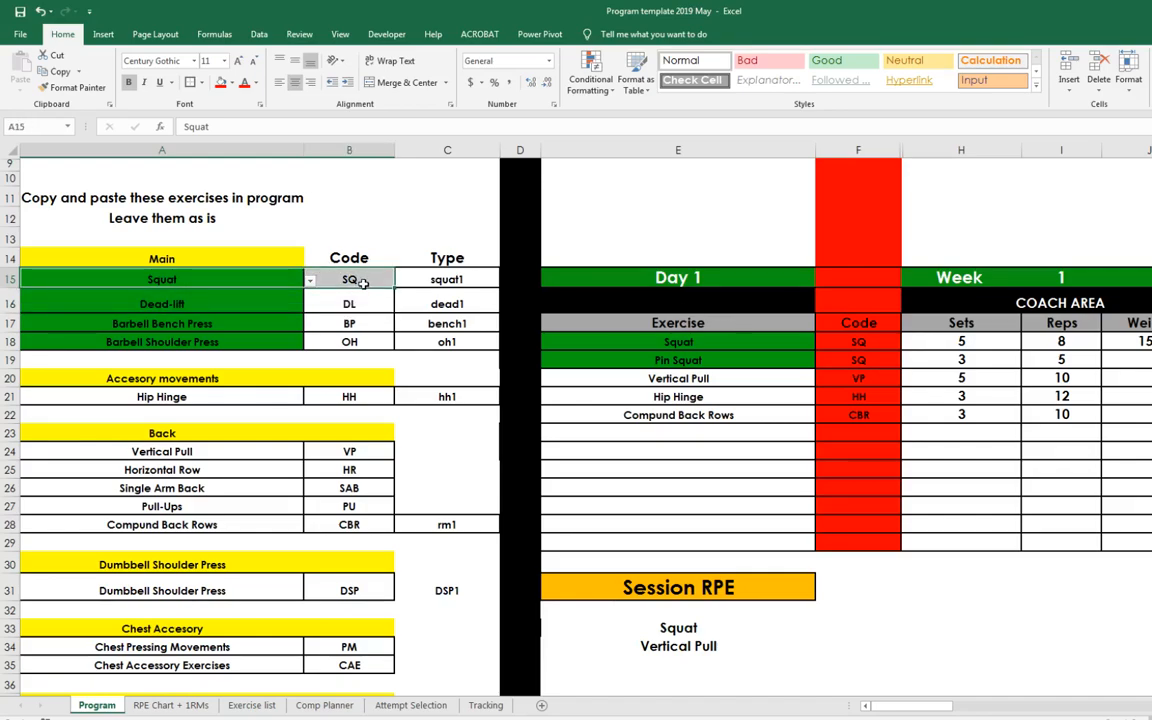
{"action": "key", "text": "ctrl+c"}
{"action": "left_click", "coordinate": [625, 342]}
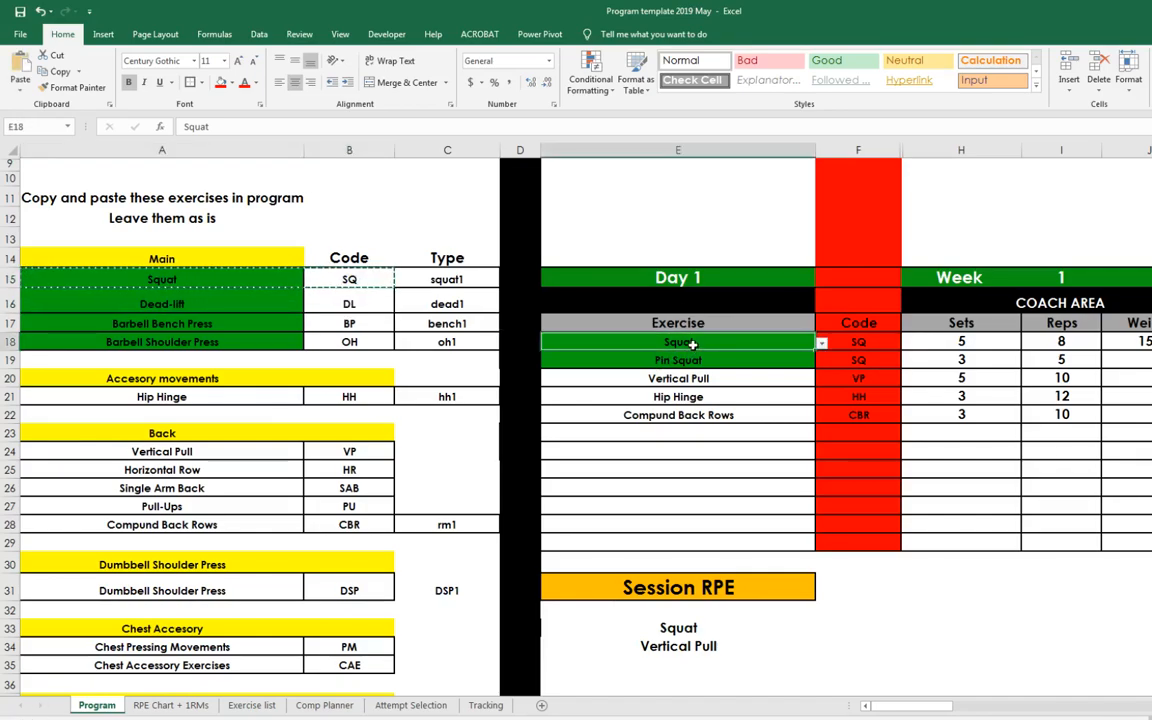
{"action": "key", "text": "ctrl+v"}
Review Day 1's code column, the codes and sets of the two squat rows, and the exercise labels under Session RPE.
{"action": "left_click", "coordinate": [872, 343]}
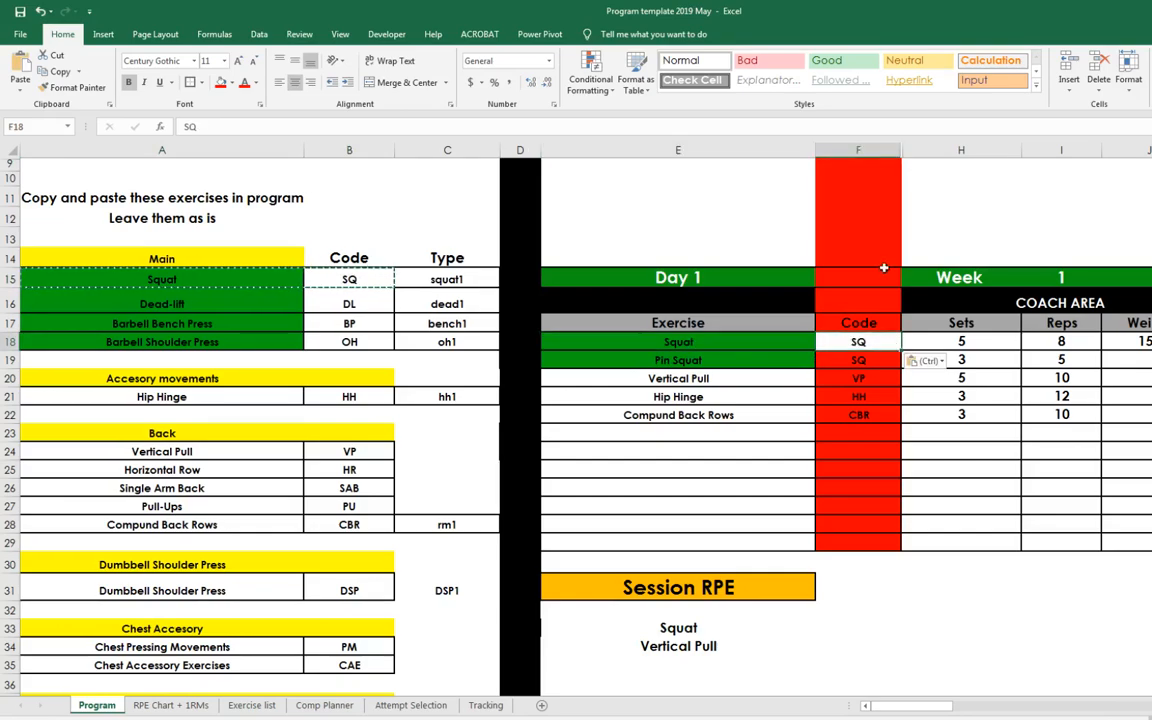
{"action": "left_click", "coordinate": [866, 149]}
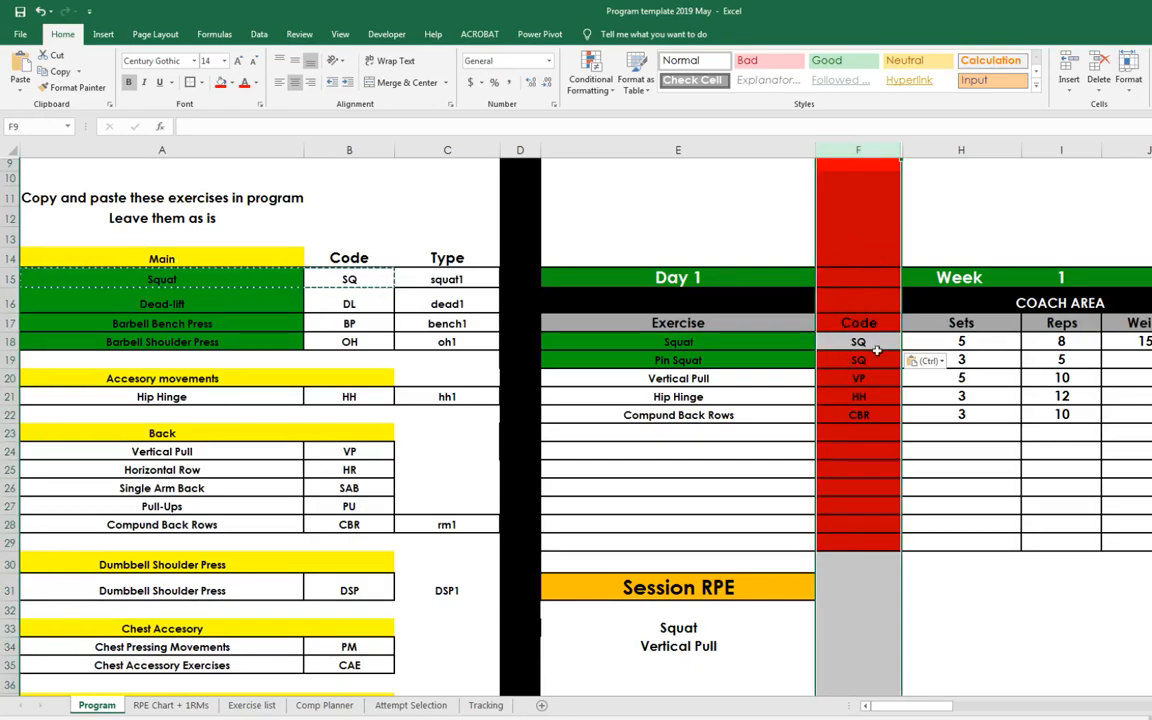
{"action": "left_click", "coordinate": [1047, 587]}
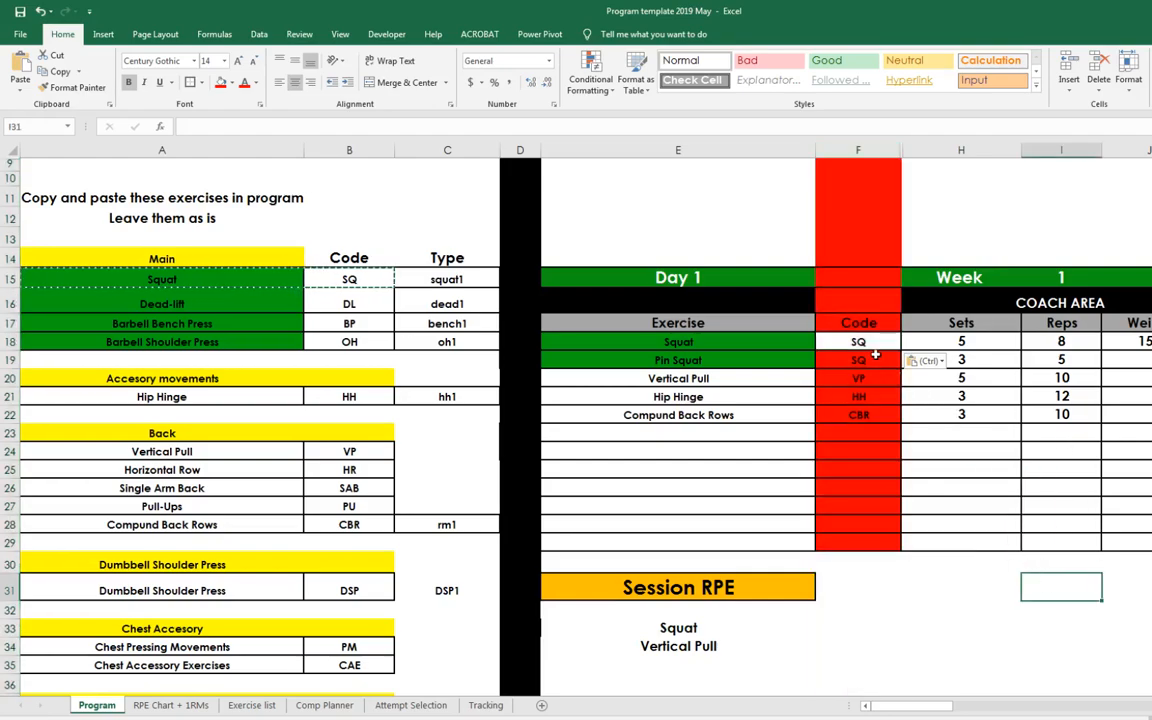
{"action": "left_click", "coordinate": [858, 624]}
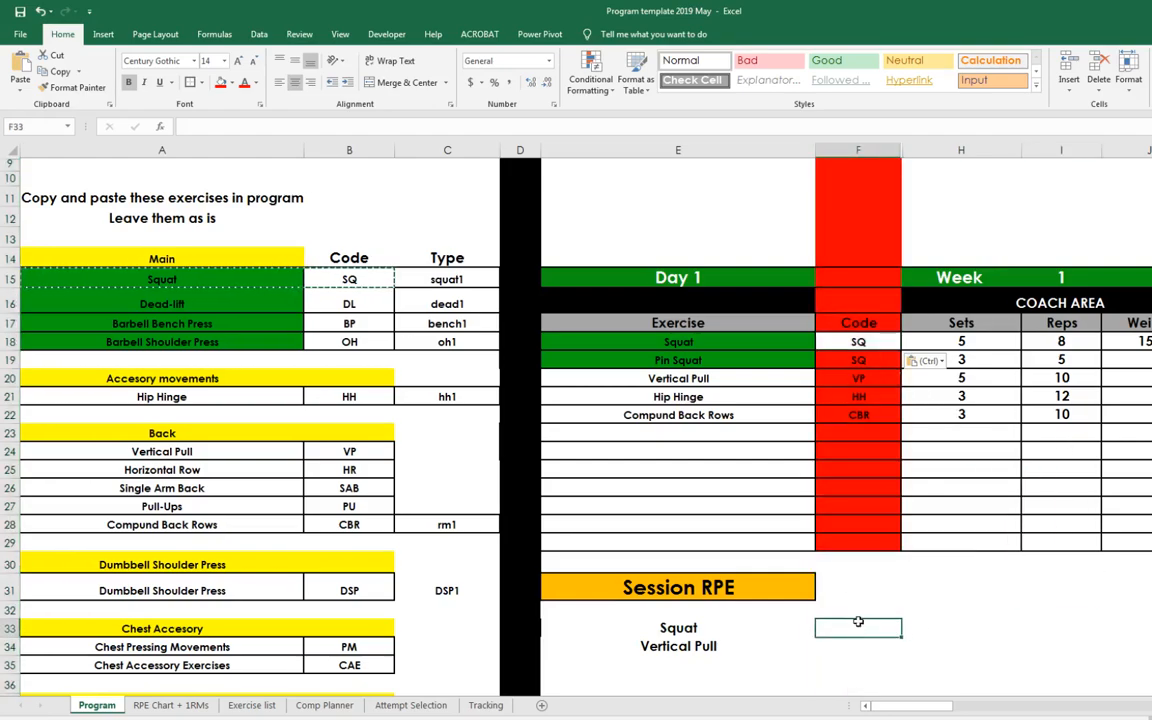
{"action": "left_click", "coordinate": [696, 341]}
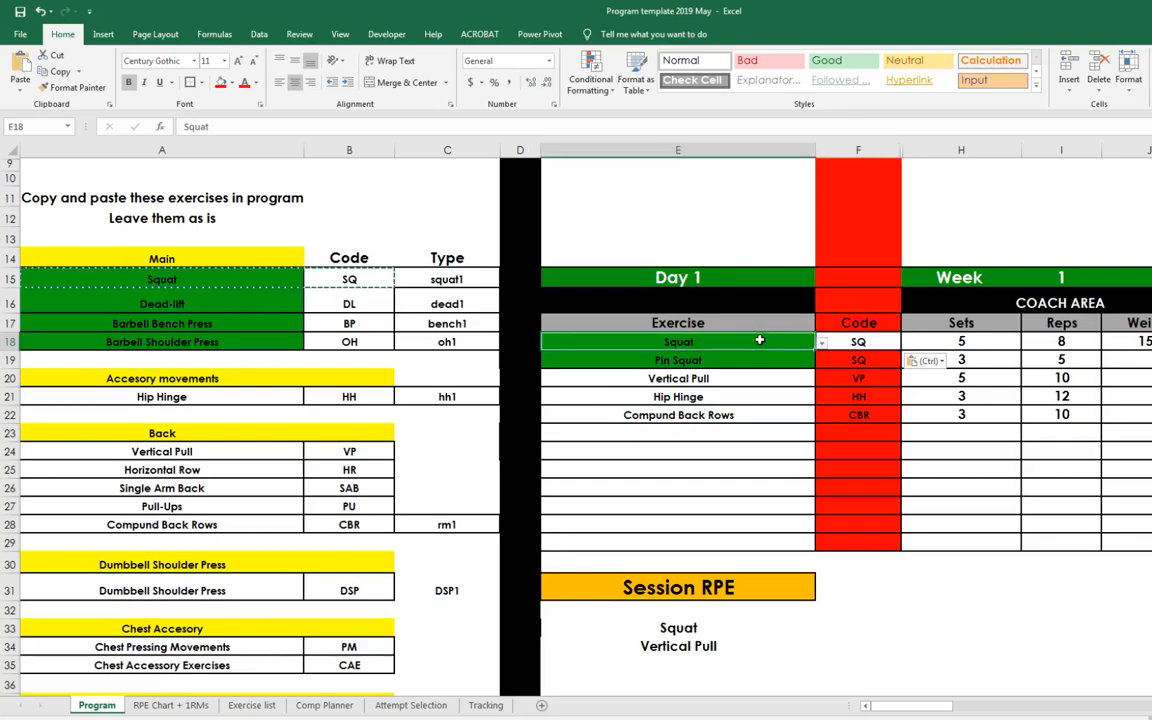
{"action": "left_click", "coordinate": [972, 341]}
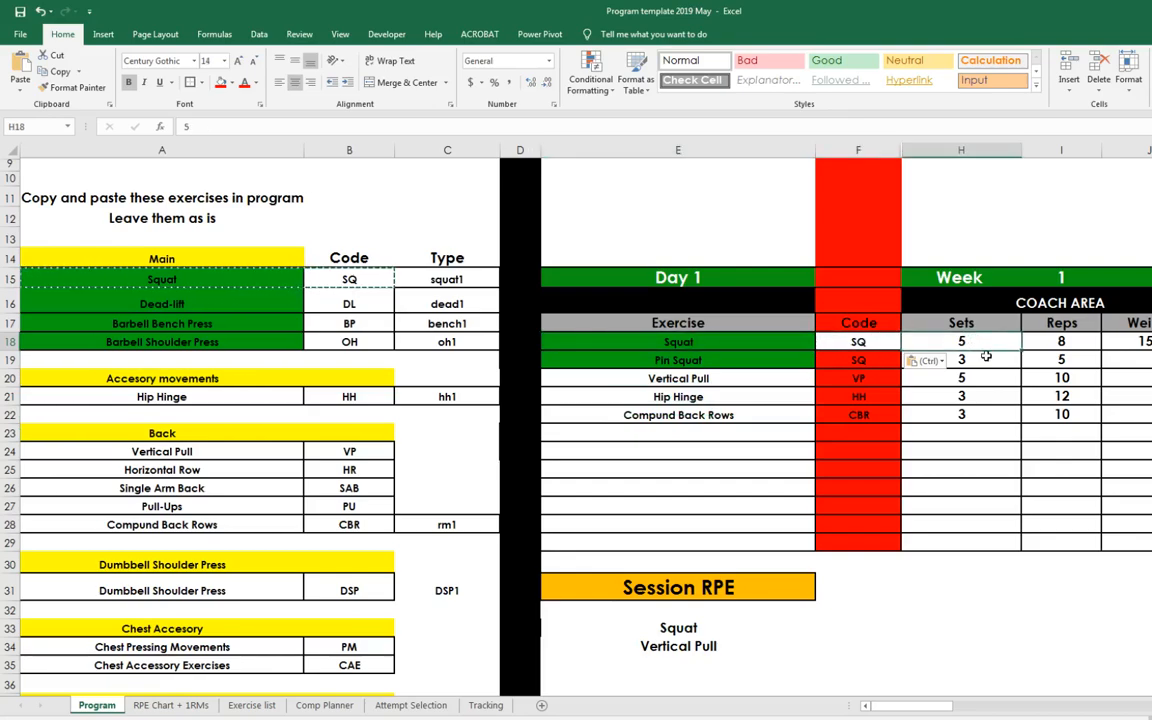
{"action": "left_click", "coordinate": [690, 359]}
{"action": "left_click", "coordinate": [750, 343]}
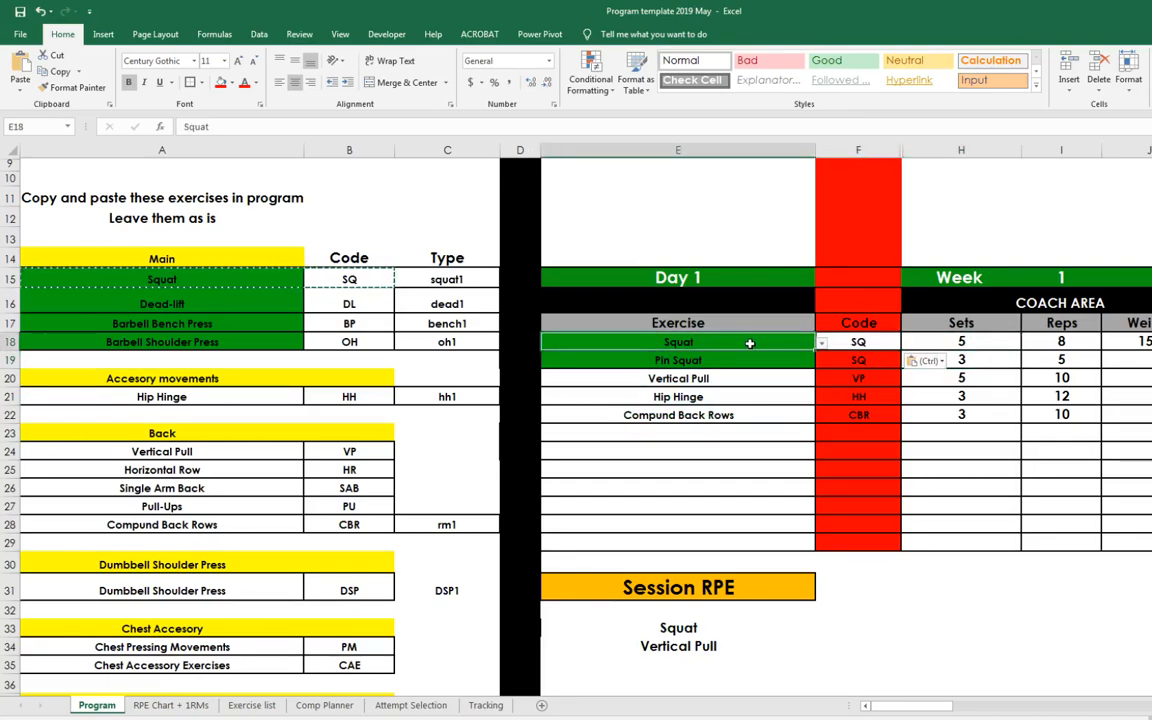
{"action": "left_click", "coordinate": [864, 342]}
{"action": "left_click", "coordinate": [866, 359]}
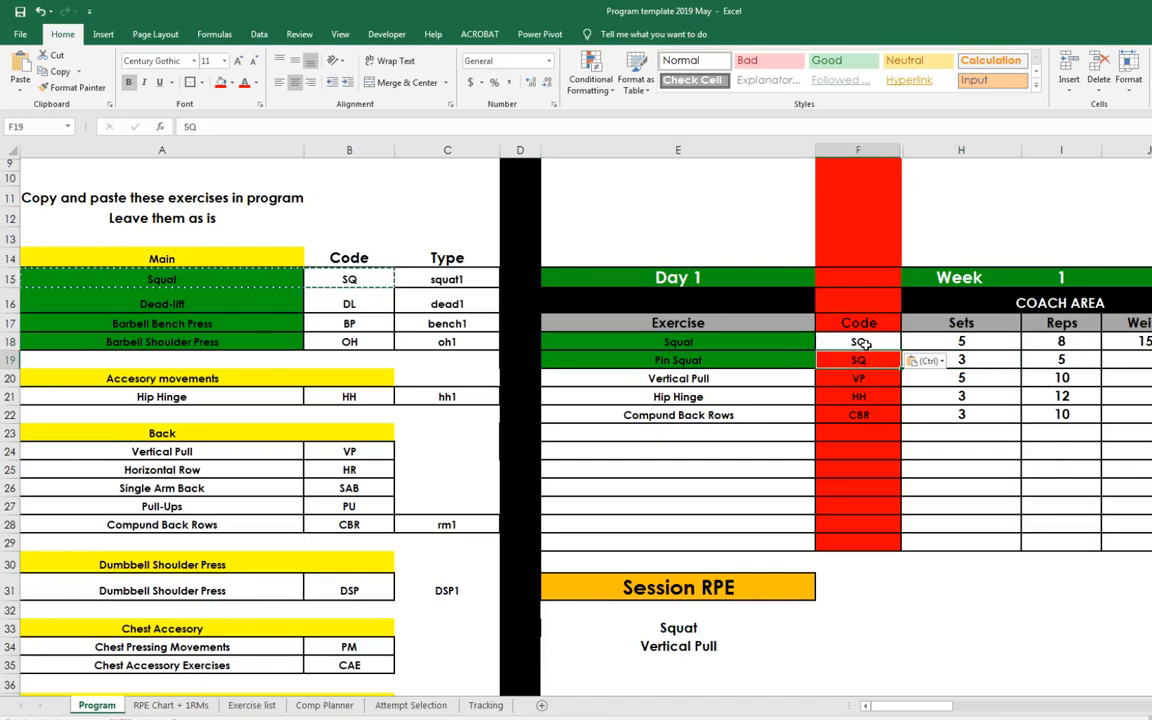
{"action": "key", "text": "Right"}
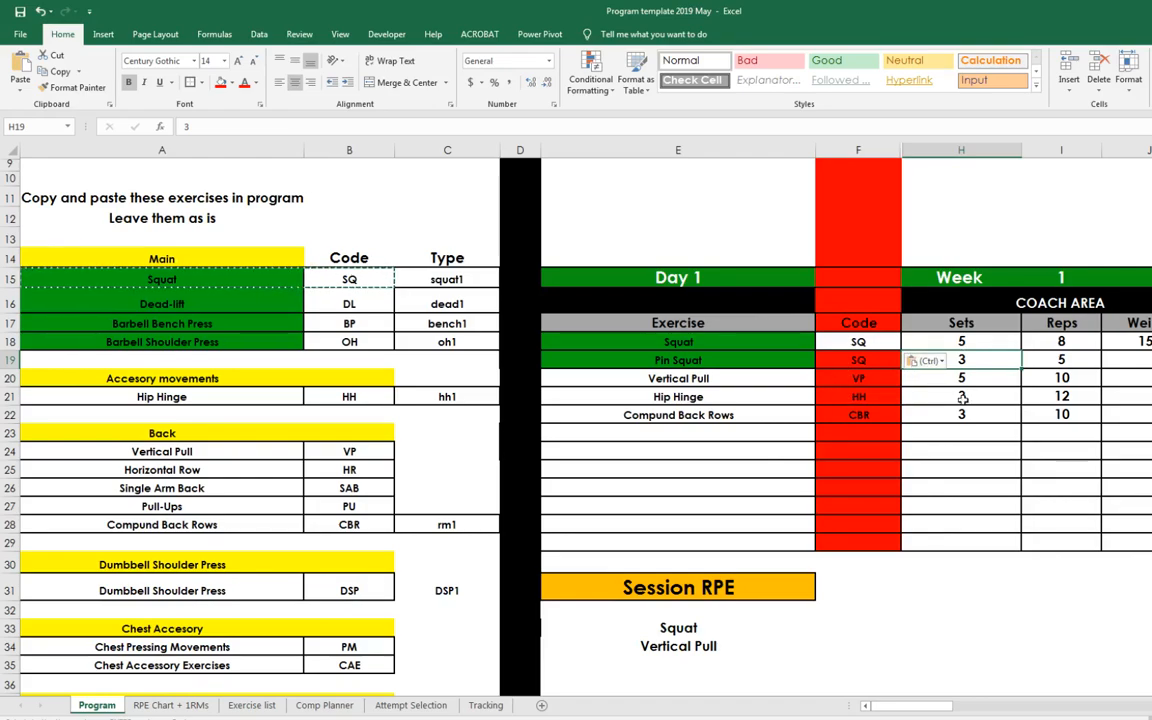
{"action": "left_click", "coordinate": [845, 628]}
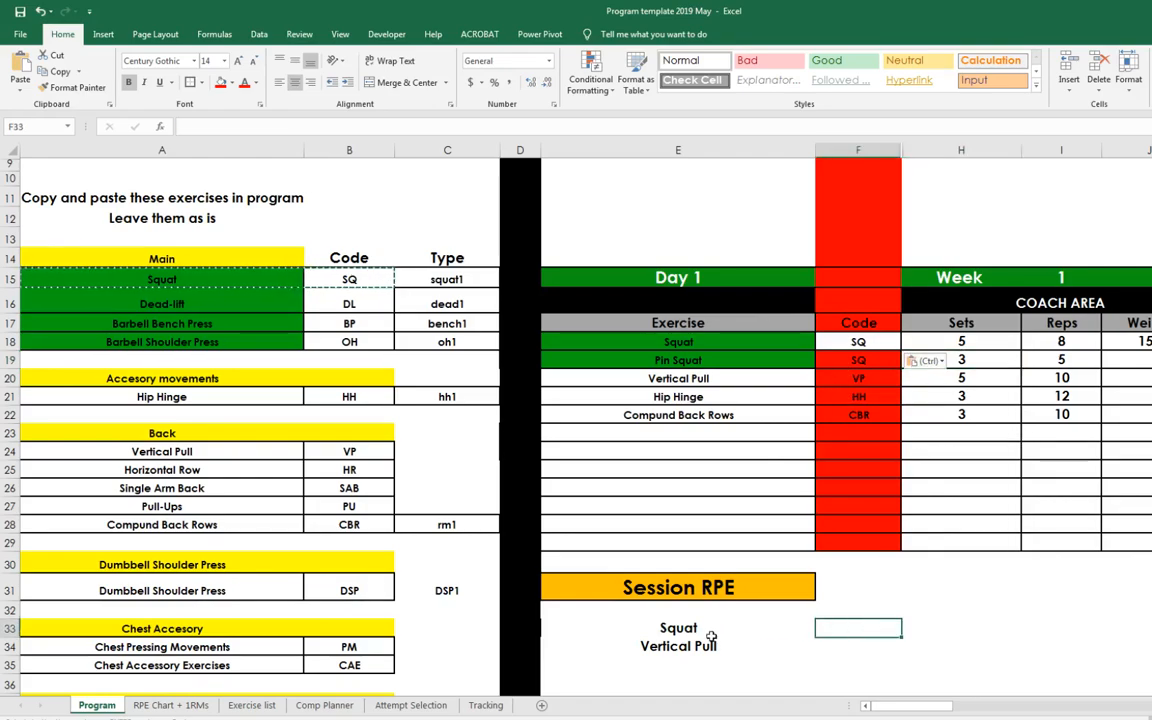
{"action": "left_click", "coordinate": [705, 630]}
{"action": "left_click", "coordinate": [700, 662]}
{"action": "scroll", "coordinate": [640, 645], "scroll_direction": "down", "scroll_amount": 2}
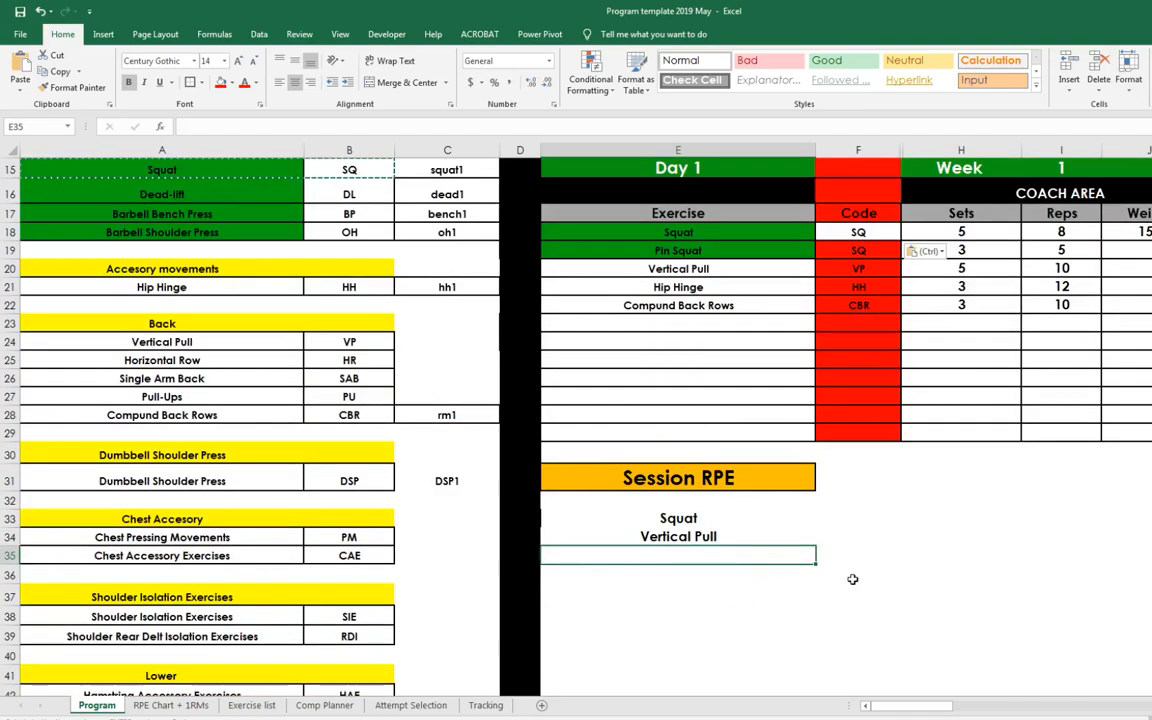
{"action": "scroll", "coordinate": [748, 530], "scroll_direction": "up", "scroll_amount": 2}
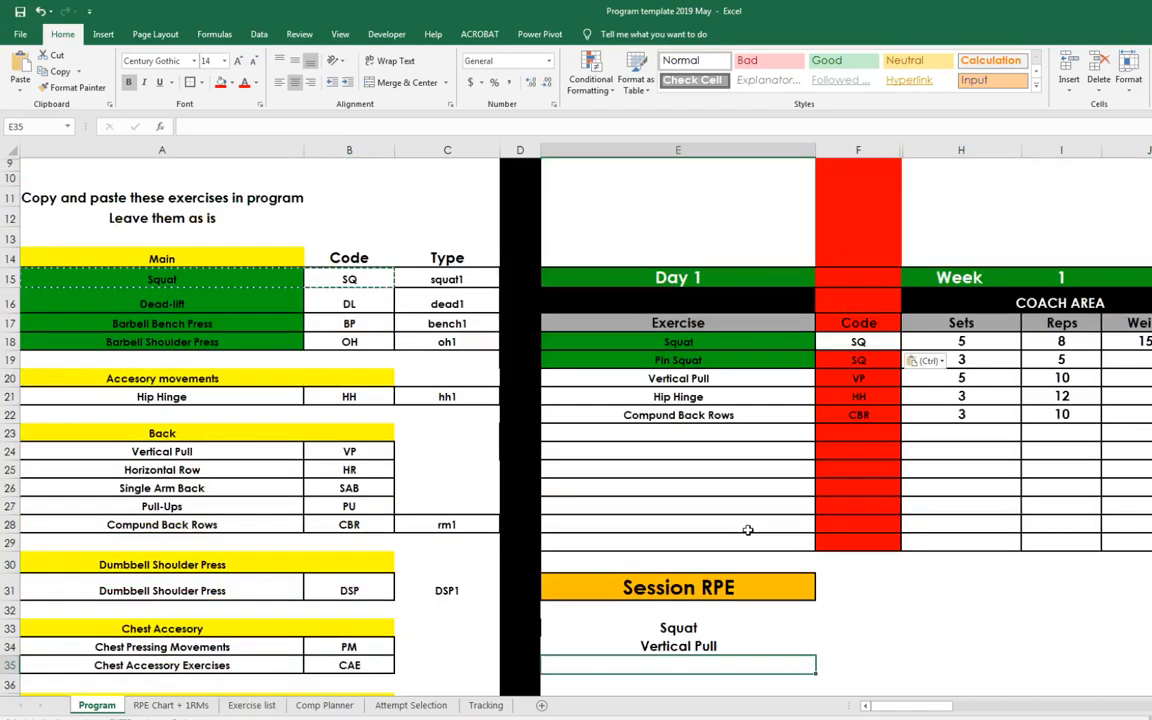
Start a SUMIF formula in F33 beside the Squat label, using the Day 1 codes F18:F29 as its range.
{"action": "left_click", "coordinate": [858, 628]}
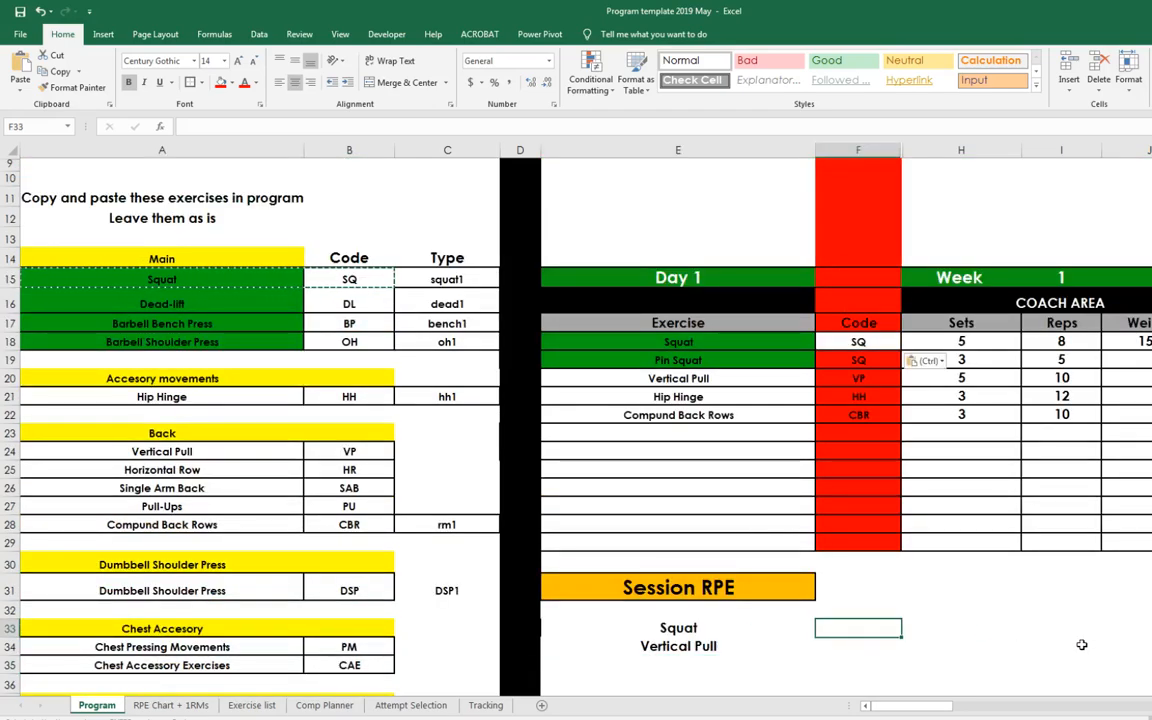
{"action": "key", "text": "Escape"}
{"action": "type", "text": "="}
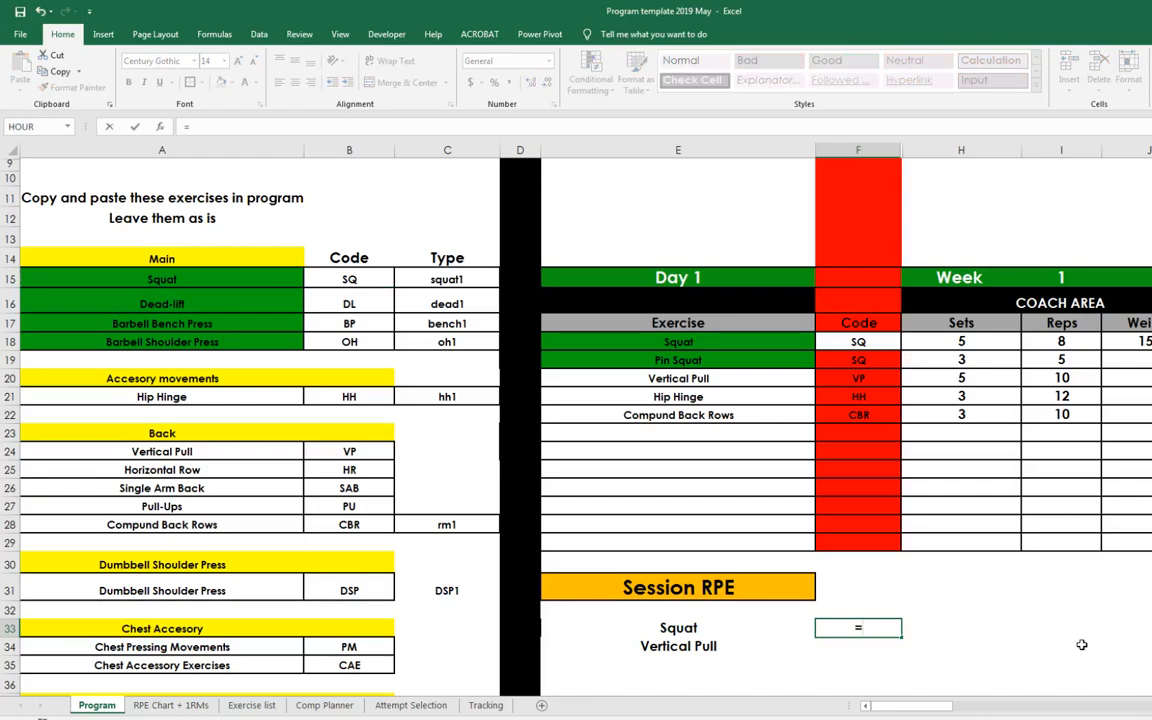
{"action": "type", "text": "sumif"}
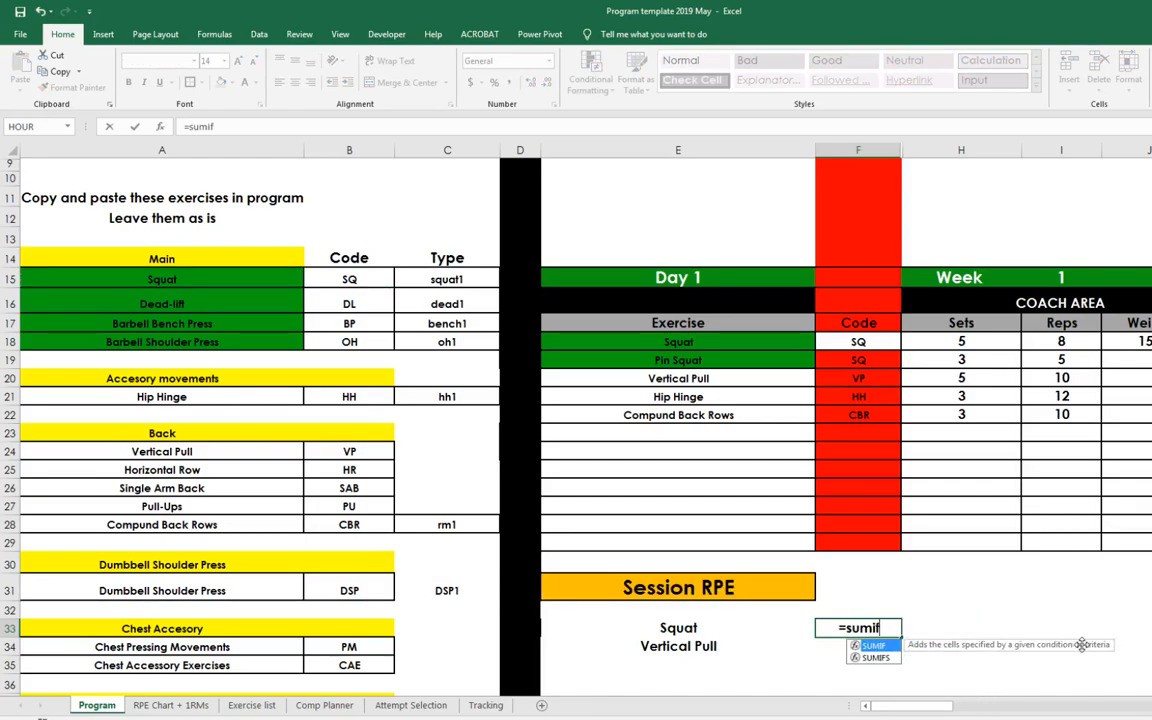
{"action": "double_click", "coordinate": [873, 646]}
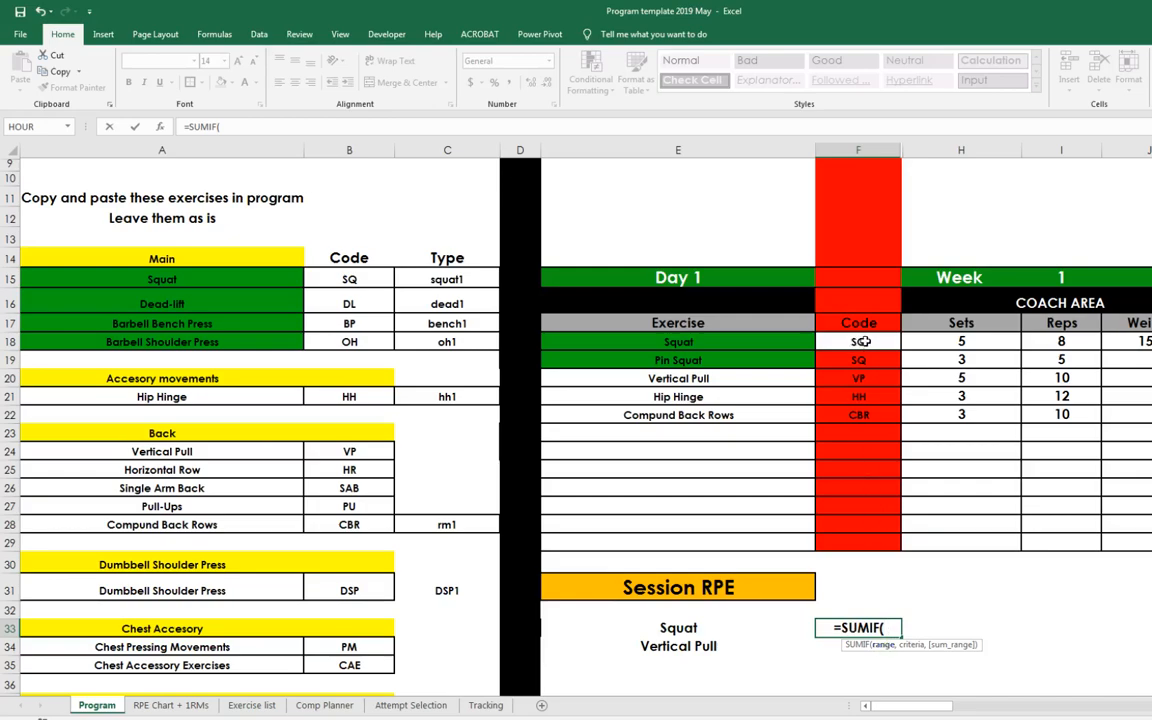
{"action": "left_click_drag", "start_coordinate": [873, 344], "coordinate": [871, 549]}
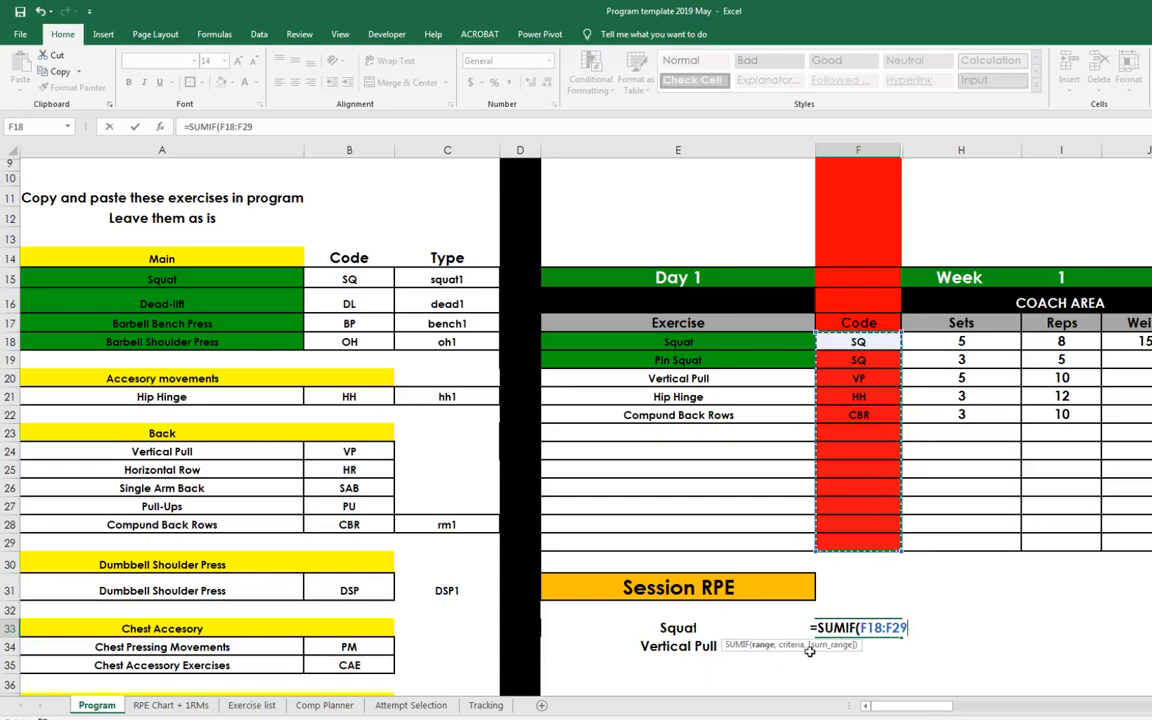
Complete the SUMIF formula in F33 with the criteria "SQ" and the sets in H18:H29 as the sum range.
{"action": "type", "text": ","}
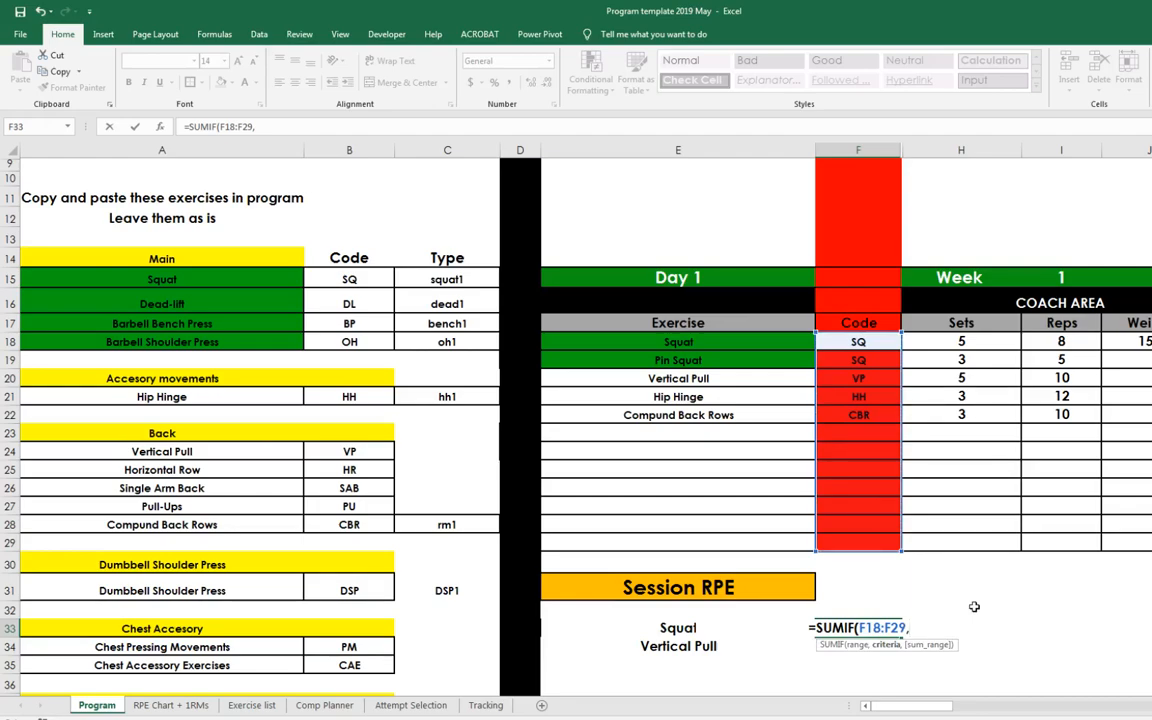
{"action": "type", "text": "\""}
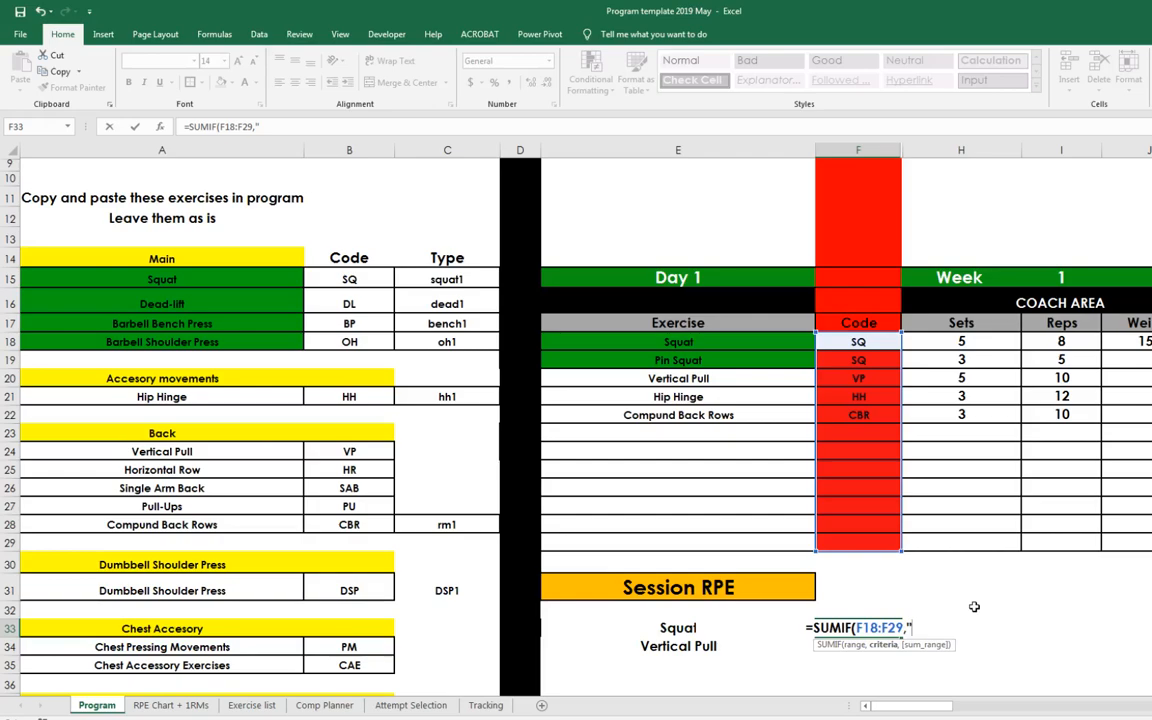
{"action": "type", "text": "SQ"}
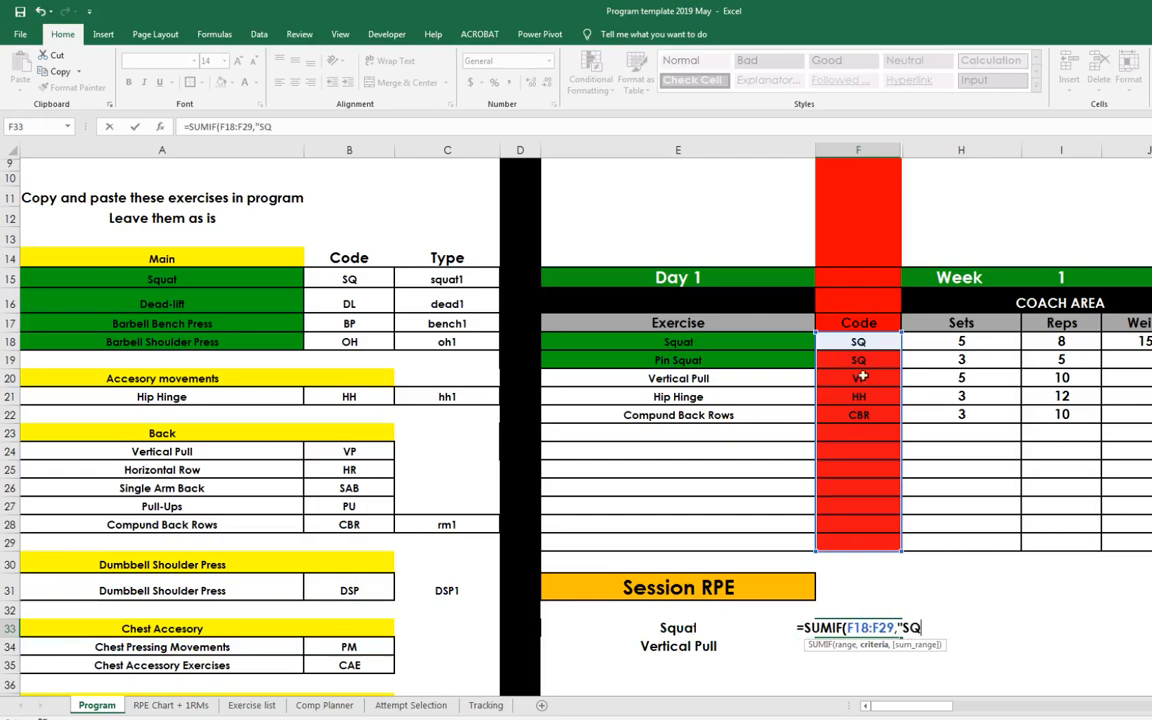
{"action": "type", "text": "\""}
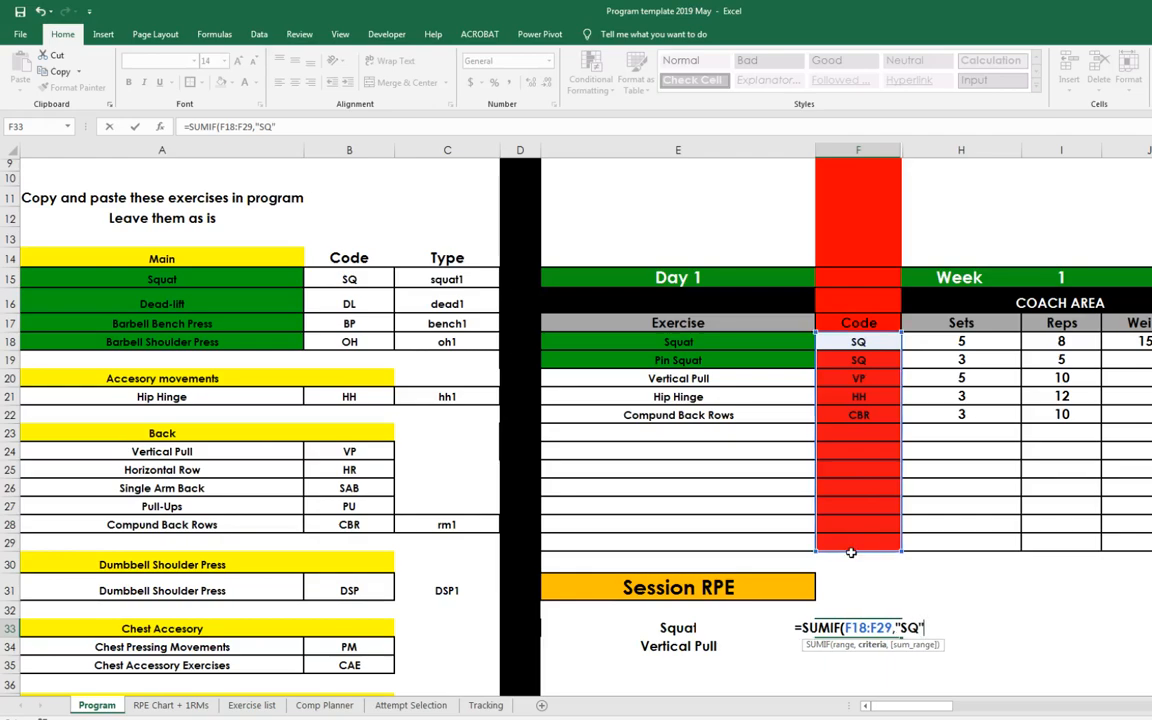
{"action": "type", "text": ","}
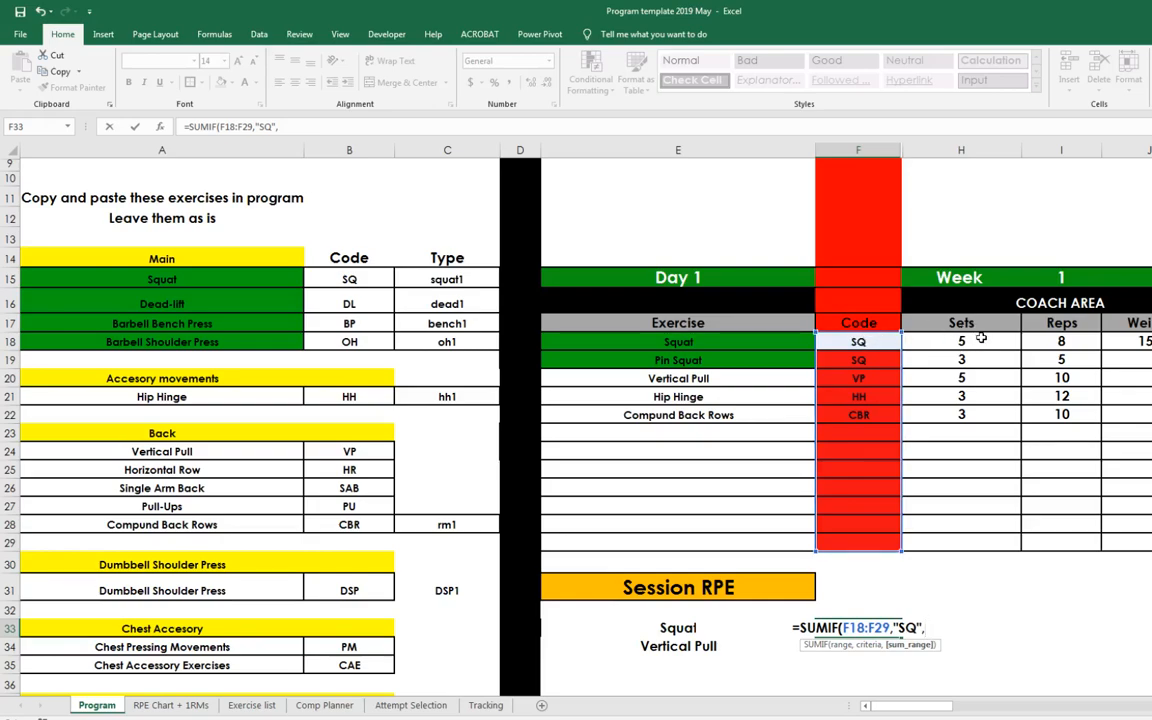
{"action": "left_click_drag", "start_coordinate": [961, 341], "coordinate": [975, 535]}
{"action": "key", "text": "Return"}
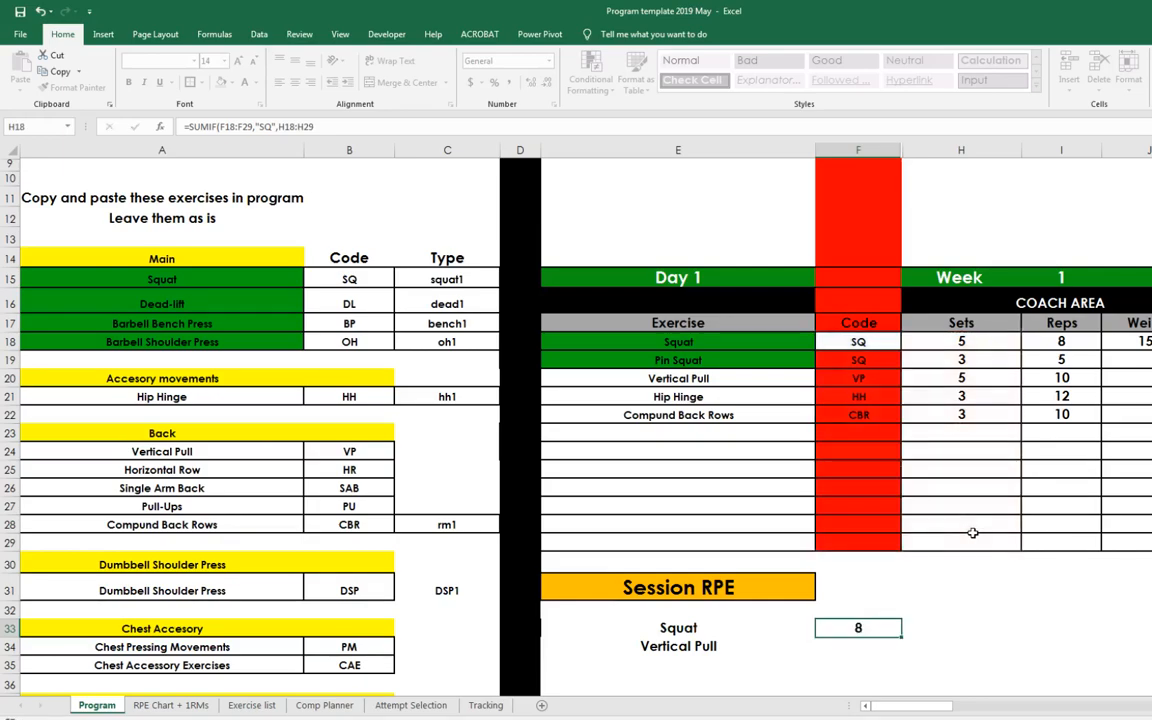
Check the Squat total in F33 against the codes and sets of the Squat and Pin Squat rows.
{"action": "left_click", "coordinate": [858, 626]}
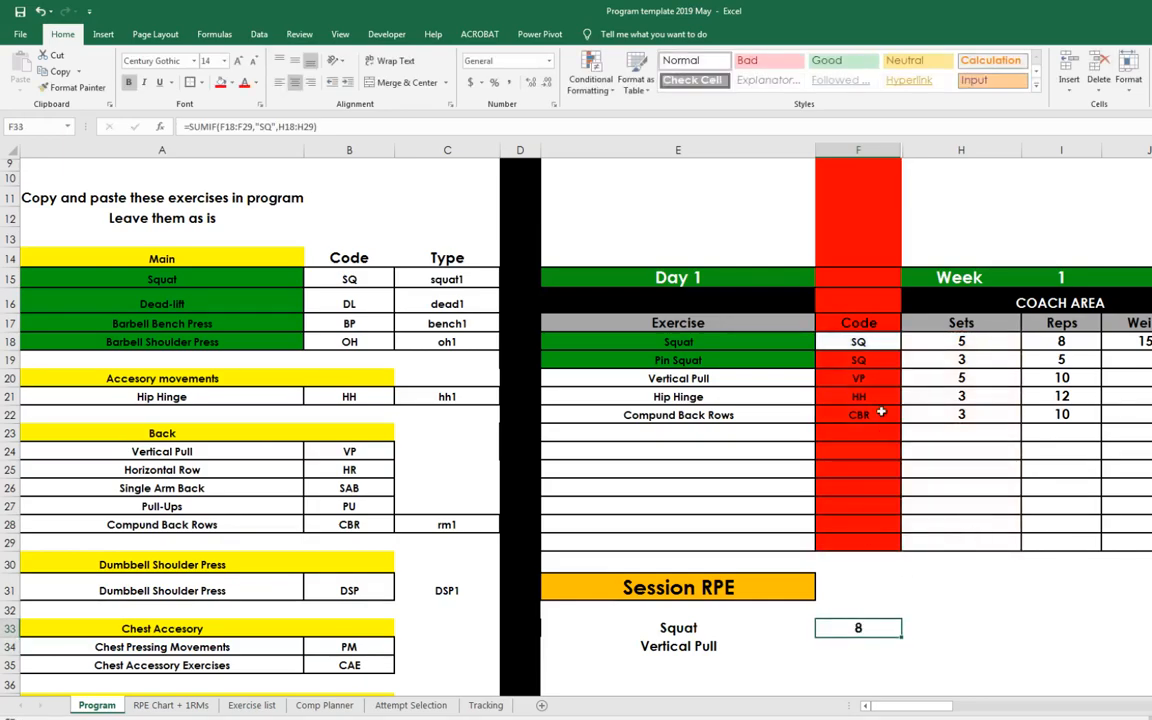
{"action": "left_click", "coordinate": [963, 341]}
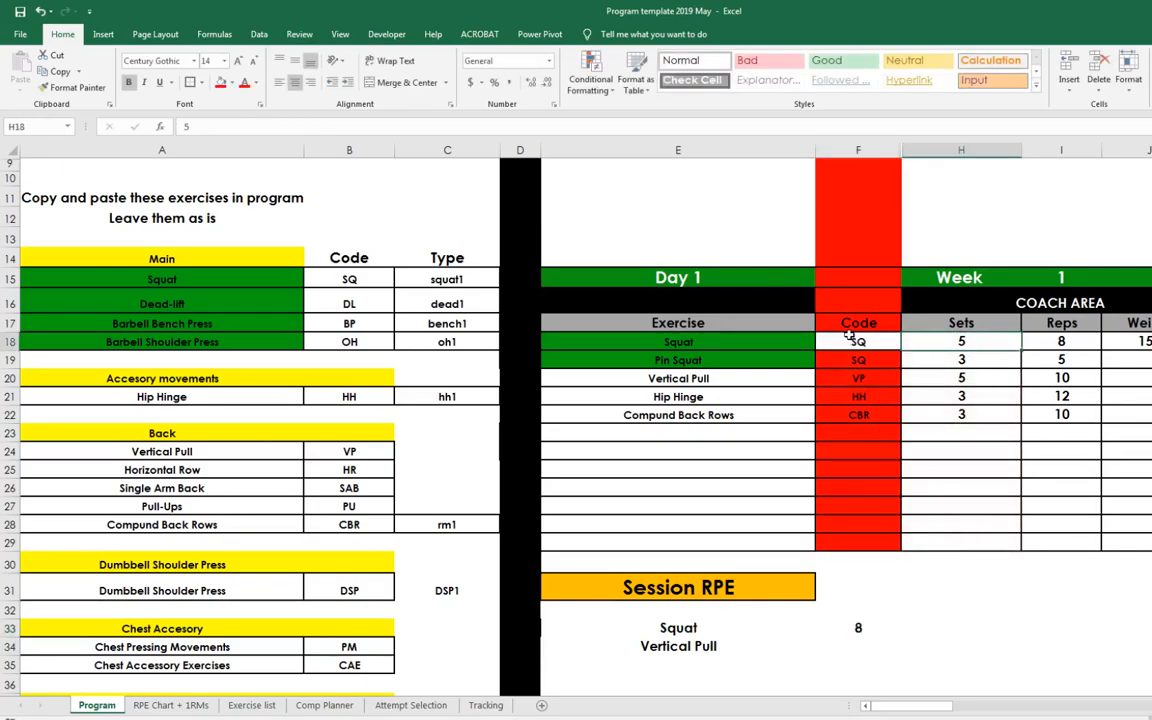
{"action": "left_click", "coordinate": [853, 339]}
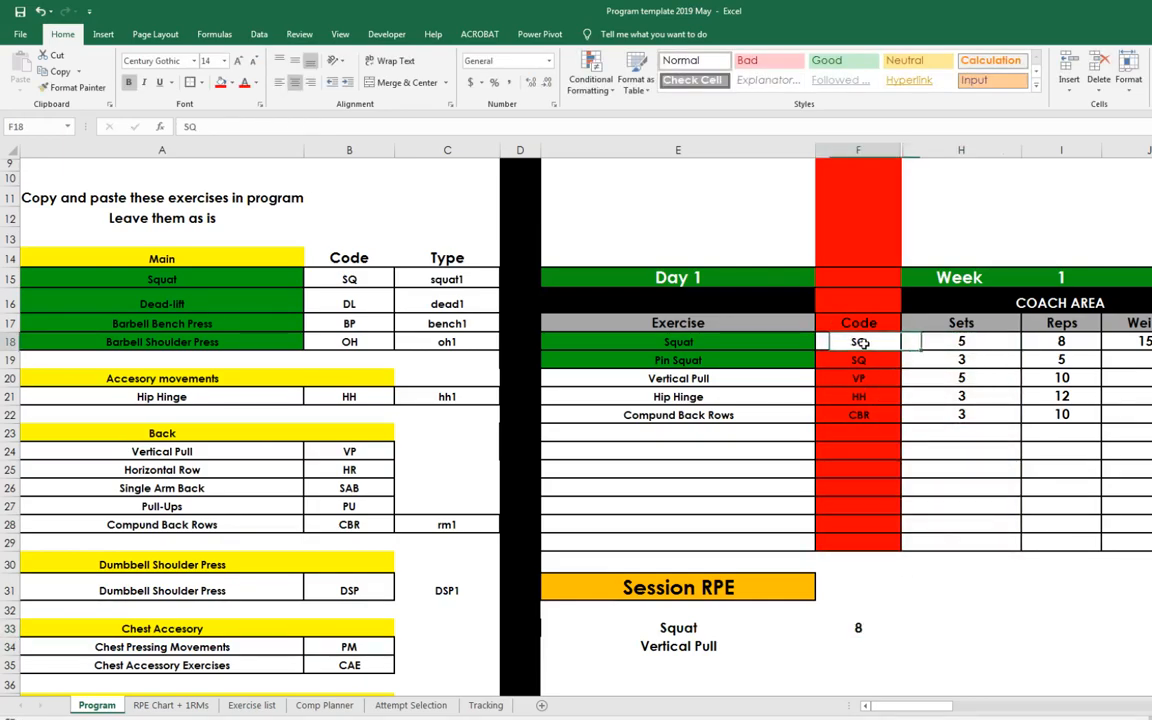
{"action": "left_click", "coordinate": [962, 359]}
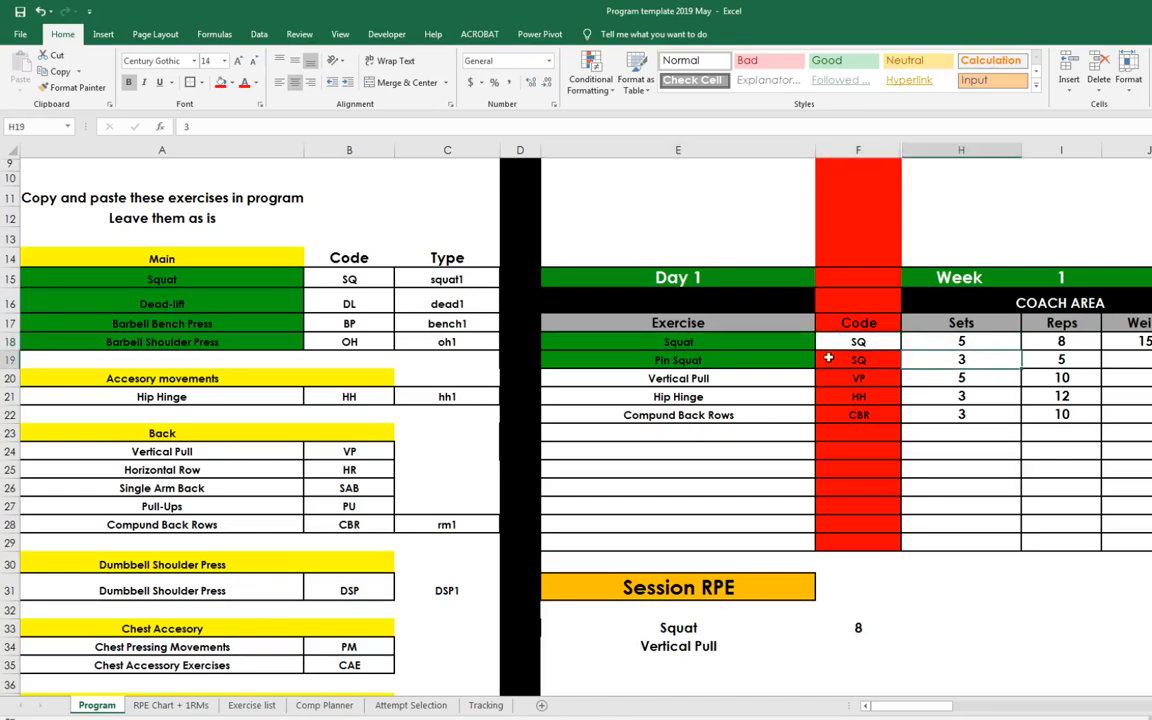
{"action": "left_click", "coordinate": [806, 362]}
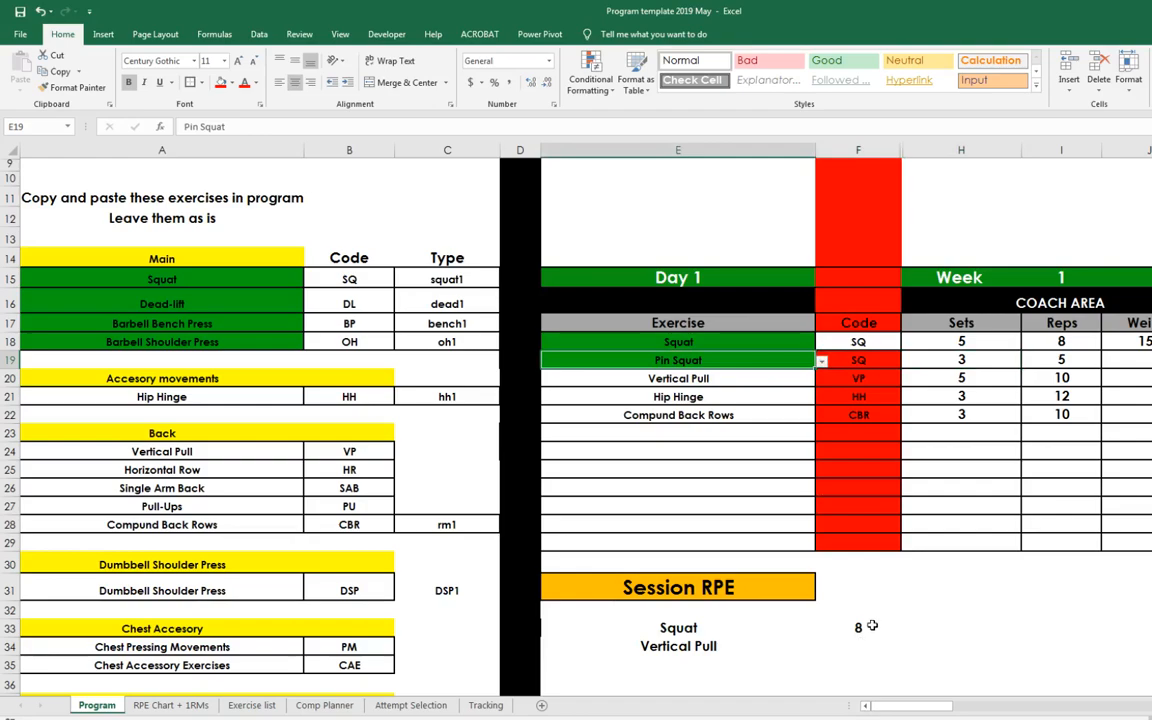
{"action": "left_click", "coordinate": [868, 627]}
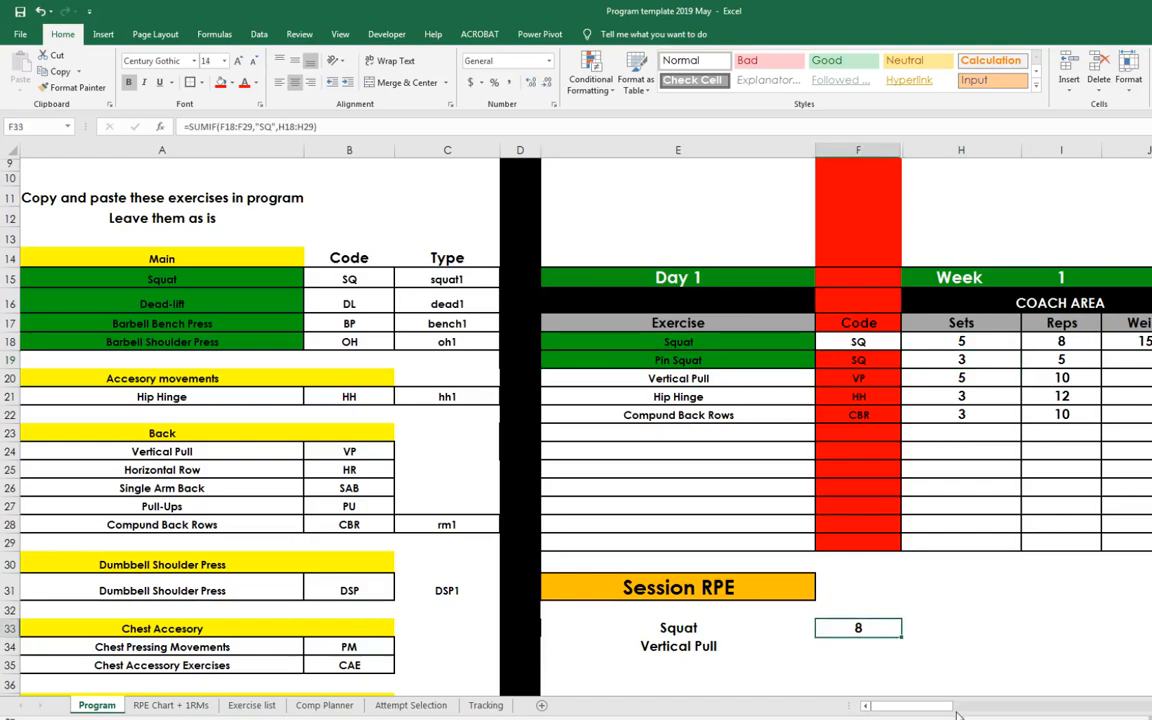
Start a SUMIF formula in F34 beside the Vertical Pull label, using the Day 1 code column F17:F29 as its range.
{"action": "left_click", "coordinate": [871, 646]}
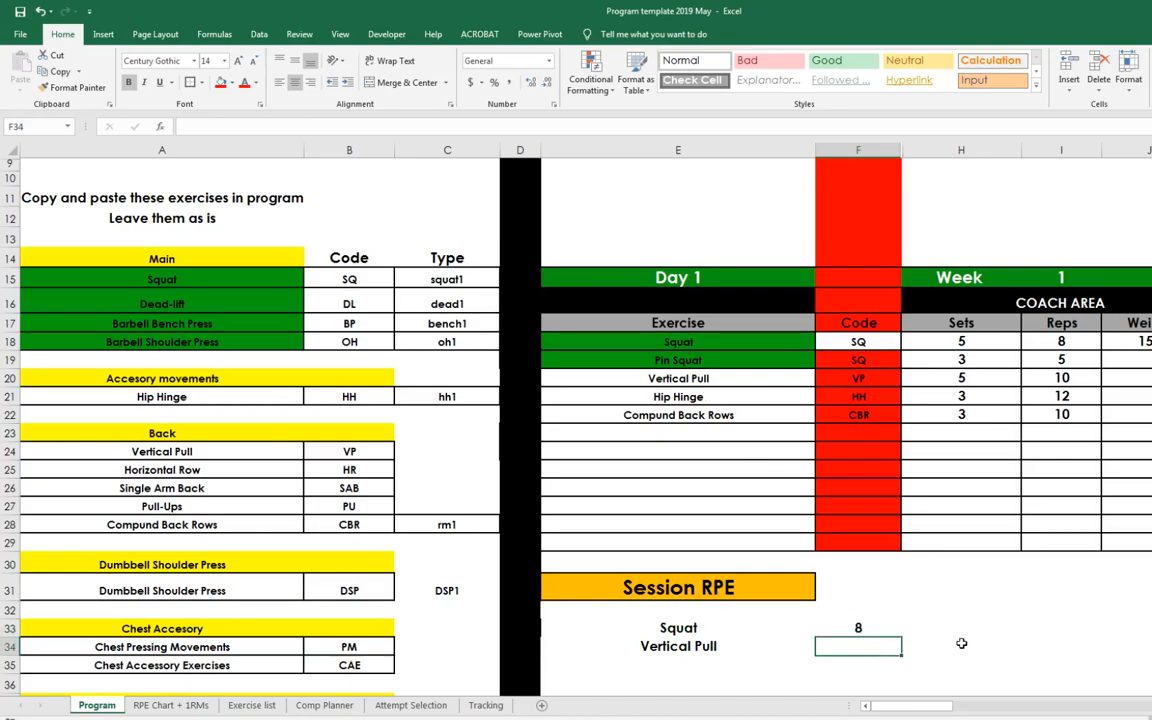
{"action": "type", "text": "="}
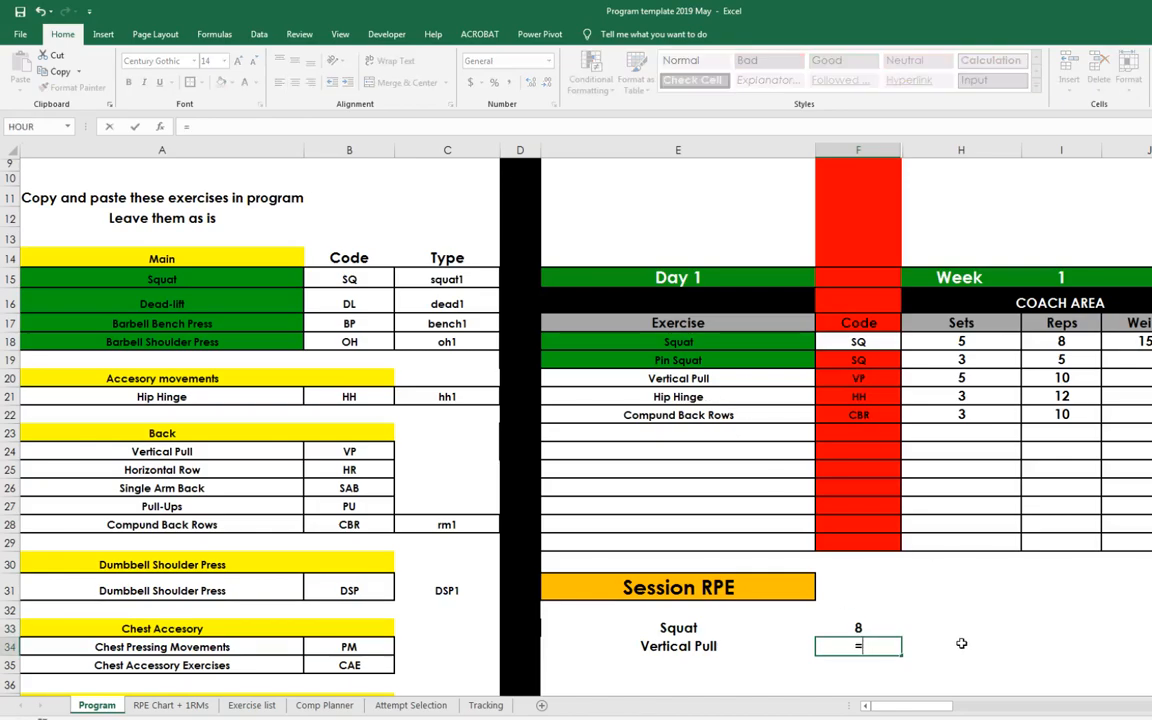
{"action": "type", "text": "sumif"}
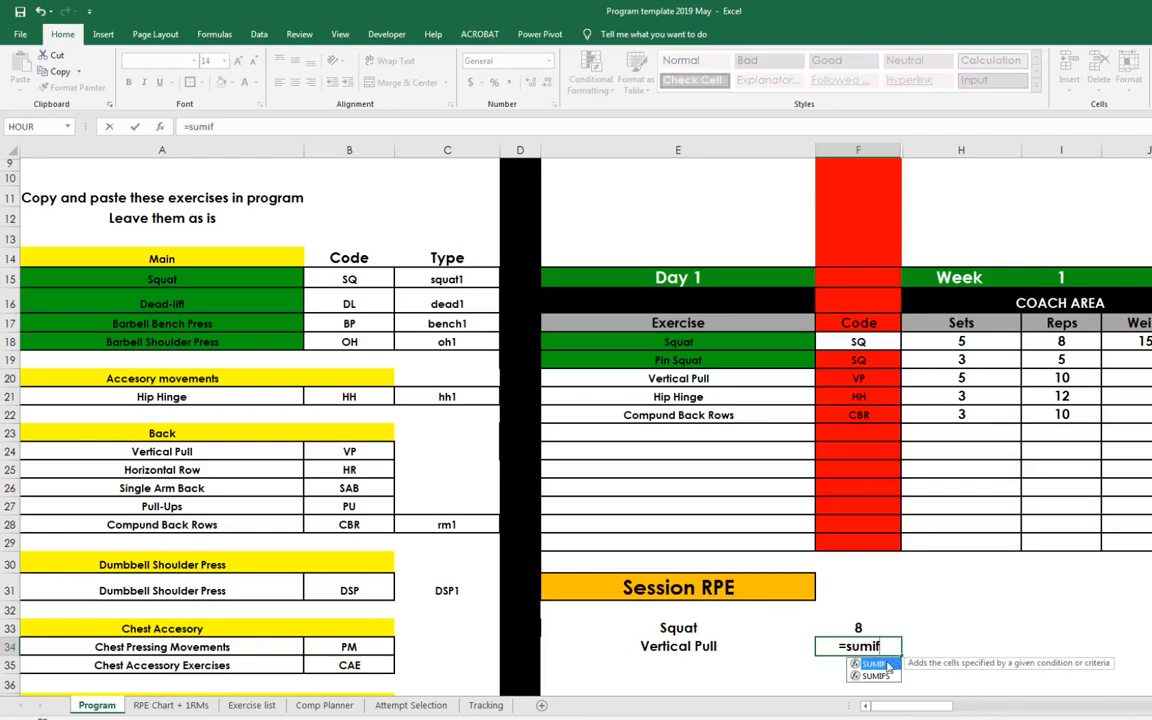
{"action": "double_click", "coordinate": [887, 665]}
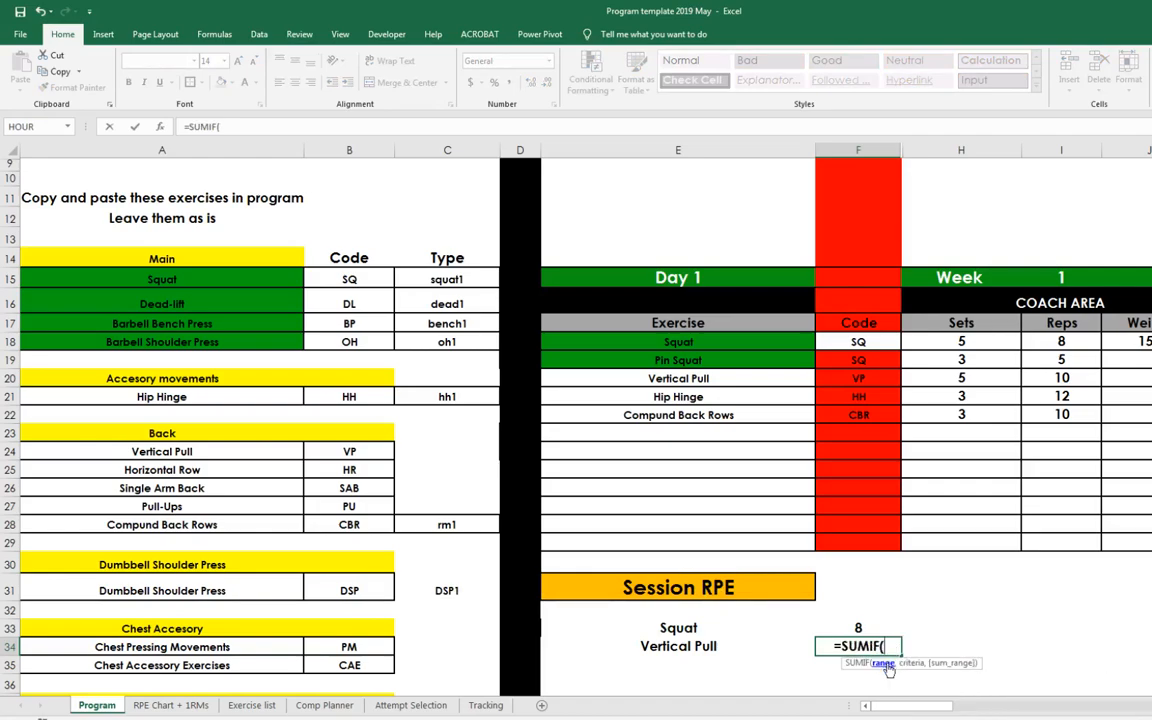
{"action": "left_click_drag", "start_coordinate": [866, 326], "coordinate": [859, 420]}
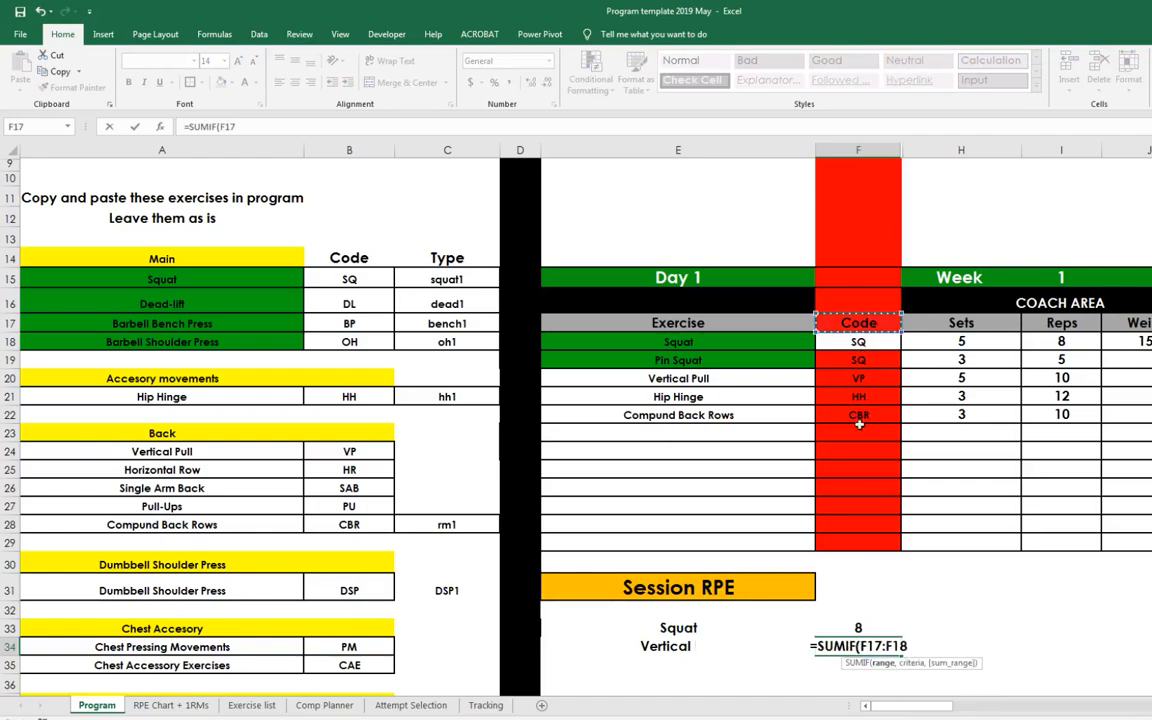
{"action": "left_click_drag", "start_coordinate": [860, 535], "coordinate": [859, 542]}
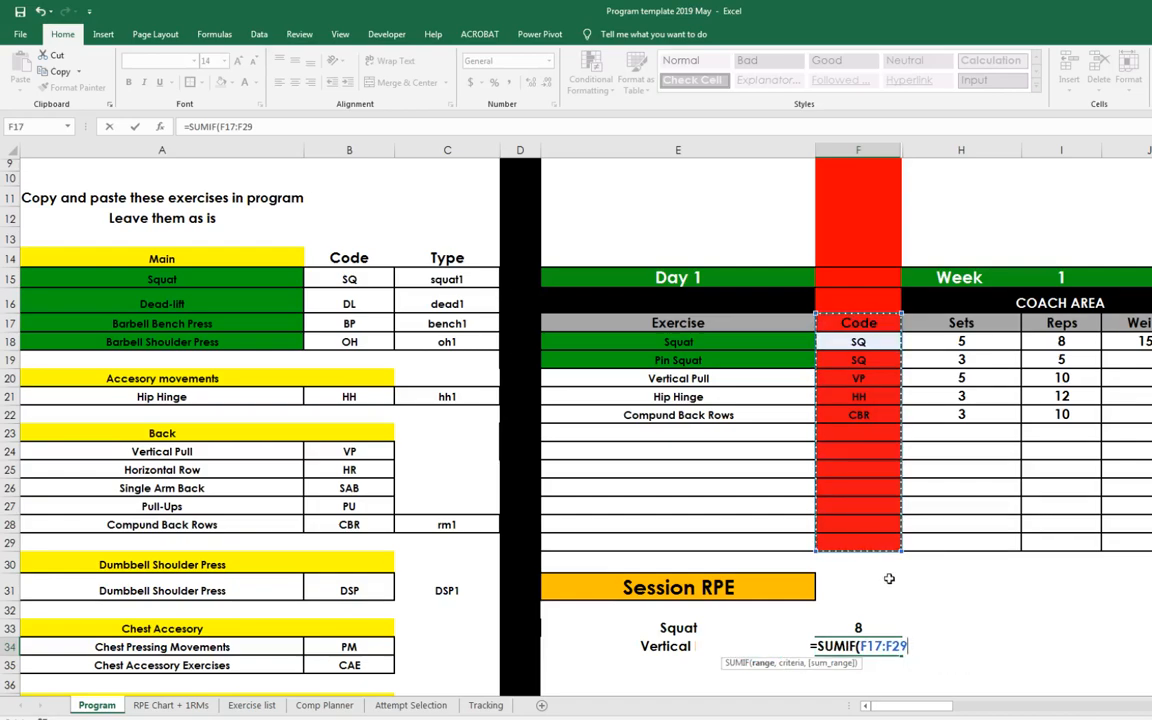
Complete the SUMIF formula in F34 with the criteria "VP" and the reps in I17:I29 as the sum range.
{"action": "type", "text": ","}
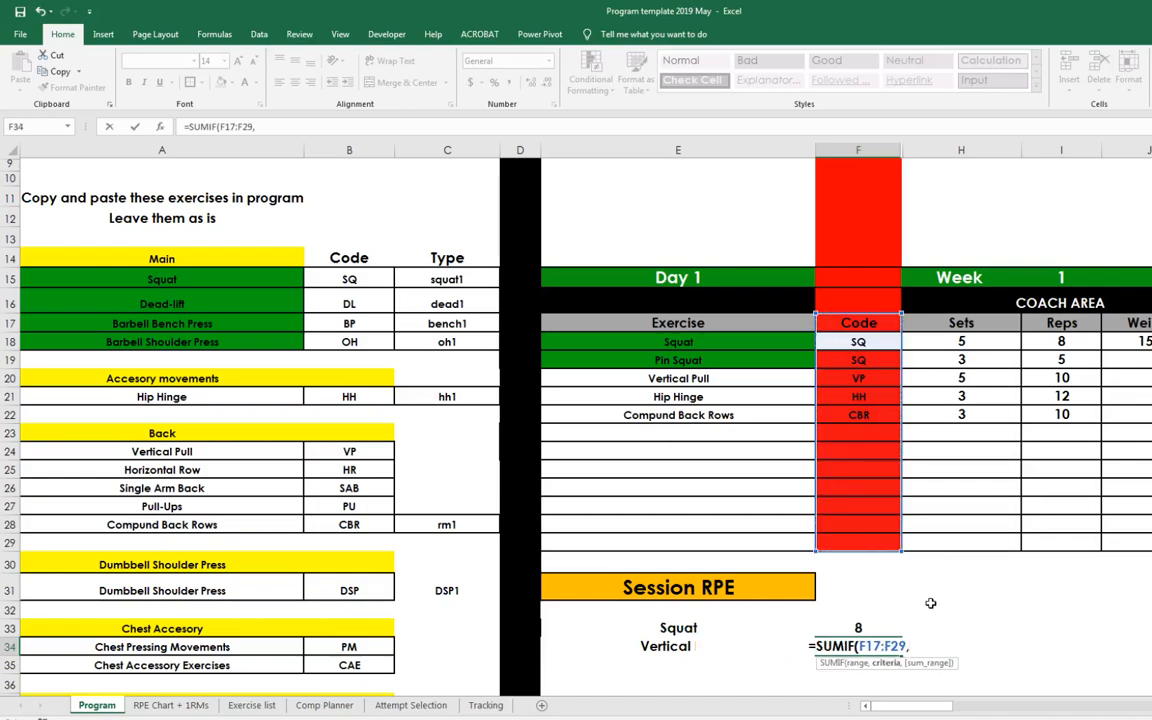
{"action": "type", "text": "\""}
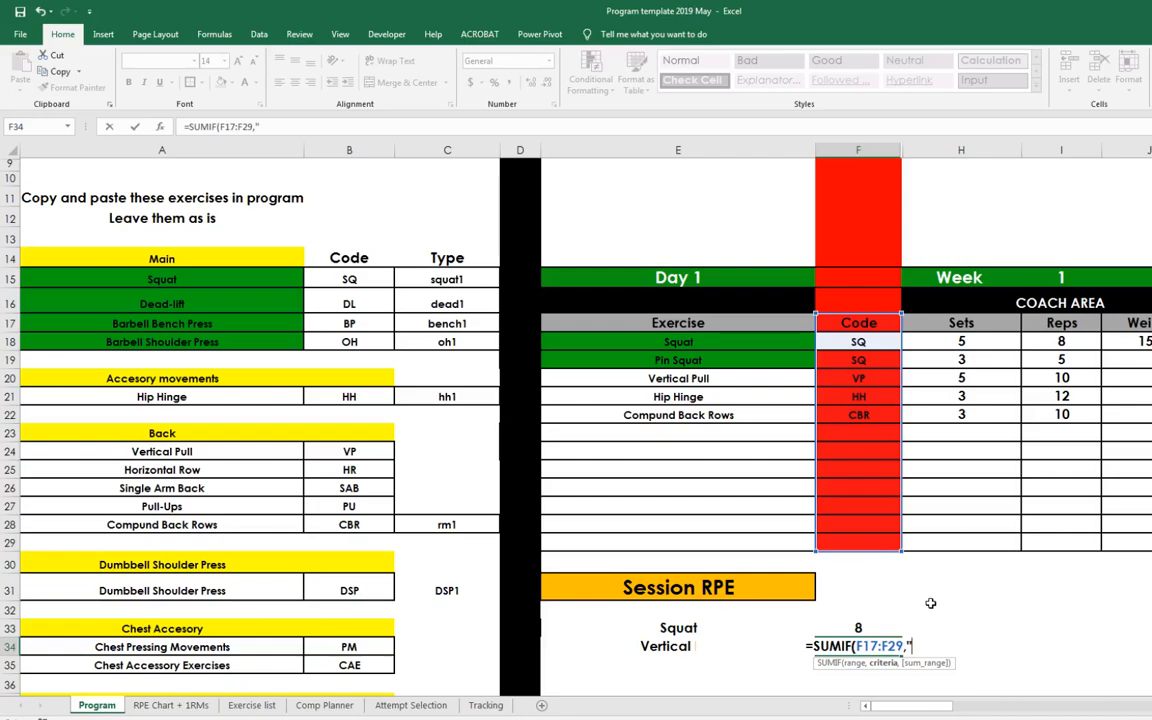
{"action": "type", "text": "VP"}
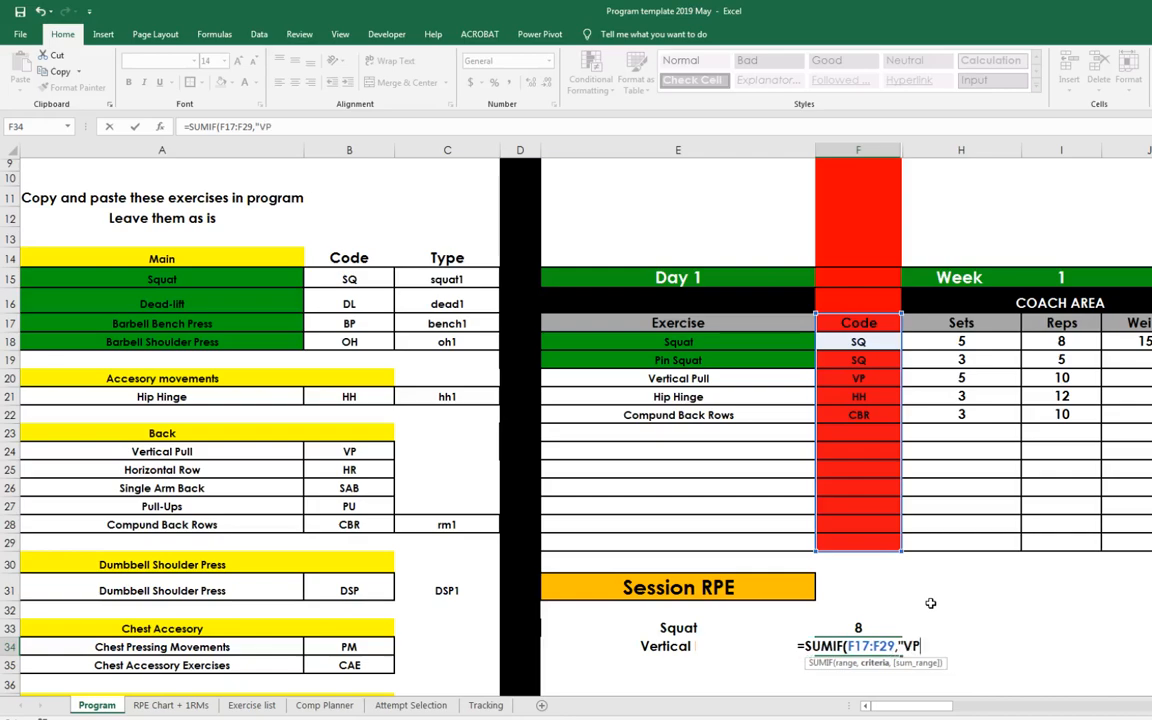
{"action": "type", "text": "\""}
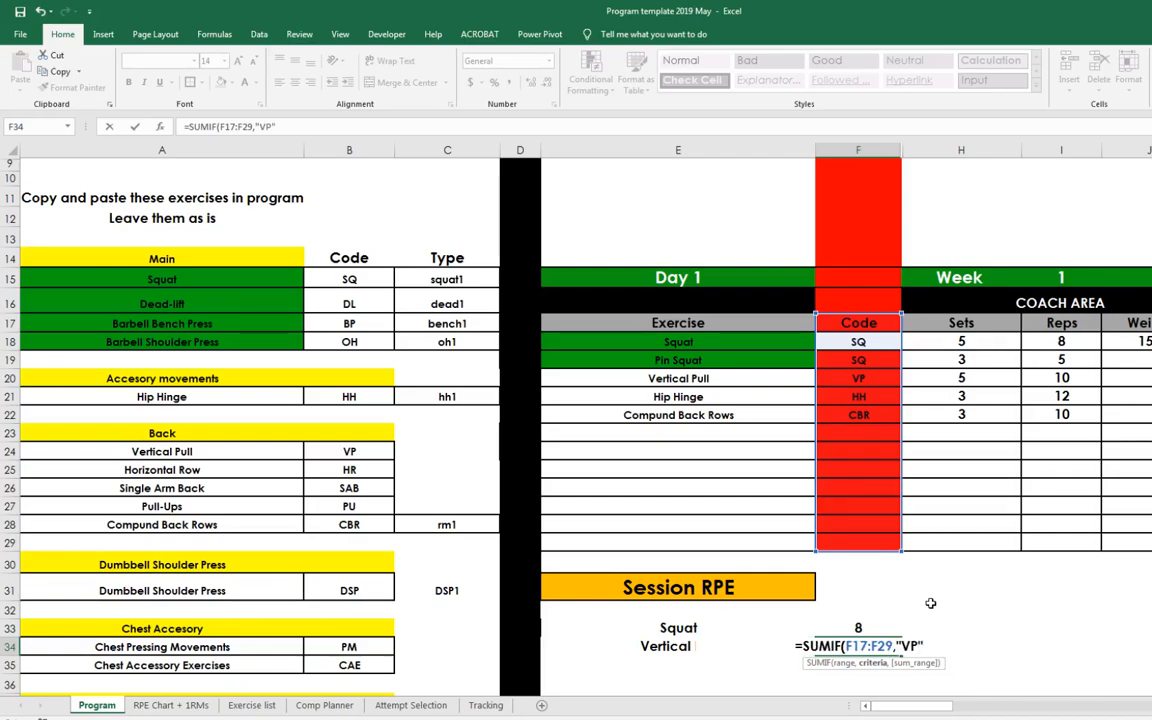
{"action": "type", "text": ","}
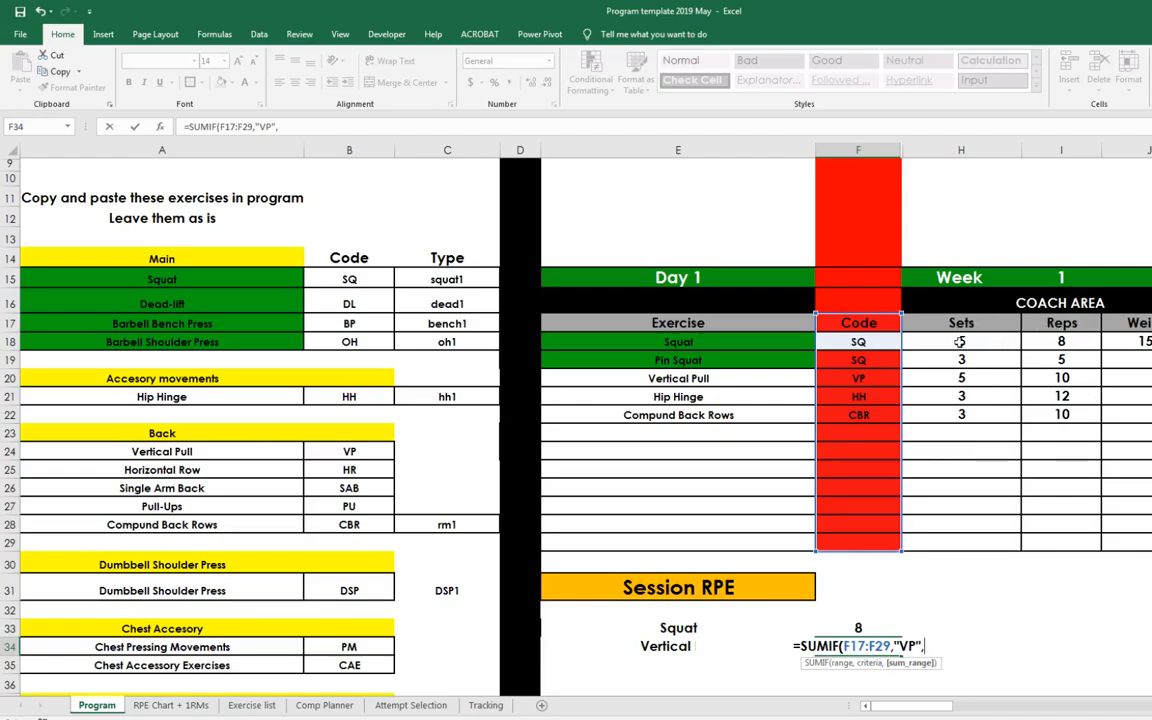
{"action": "left_click_drag", "start_coordinate": [1061, 322], "coordinate": [1062, 380]}
{"action": "left_click_drag", "start_coordinate": [1063, 490], "coordinate": [1062, 537]}
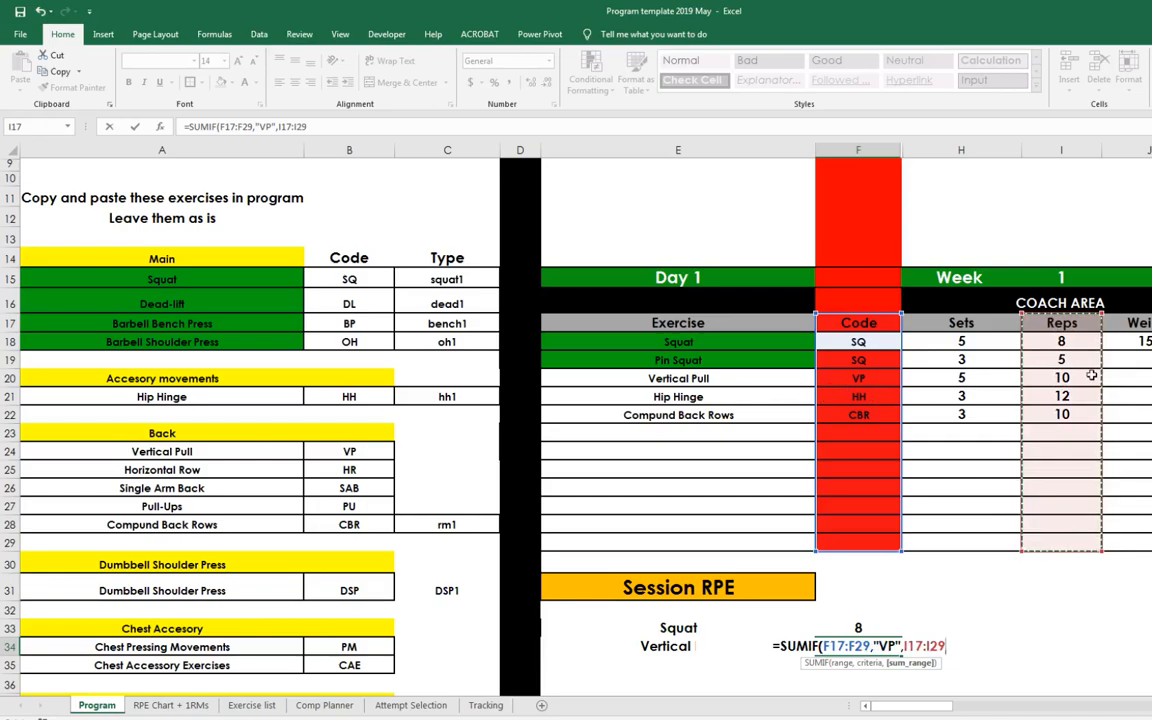
{"action": "key", "text": "Return"}
{"action": "key", "text": "Up"}
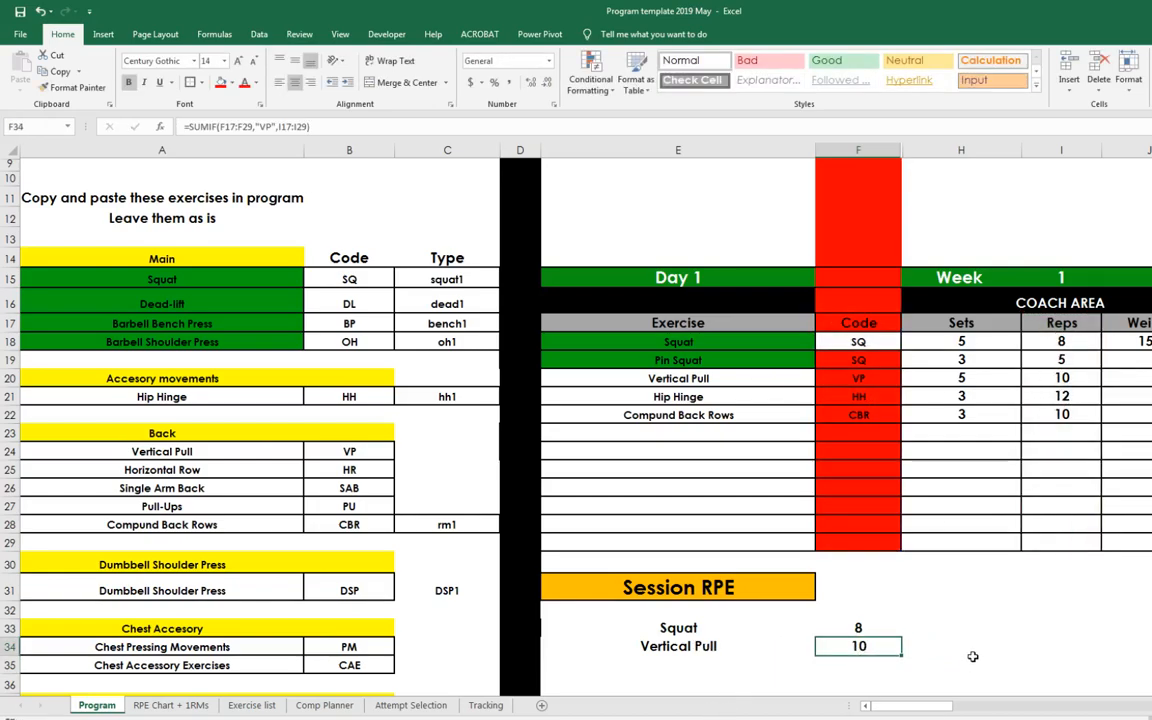
Copy the Vertical Pull exercise and its VP code from E20:F20 over the Compund Back Rows entry in E22:F22.
{"action": "left_click_drag", "start_coordinate": [713, 383], "coordinate": [859, 381]}
{"action": "key", "text": "ctrl+c"}
{"action": "left_click", "coordinate": [694, 418]}
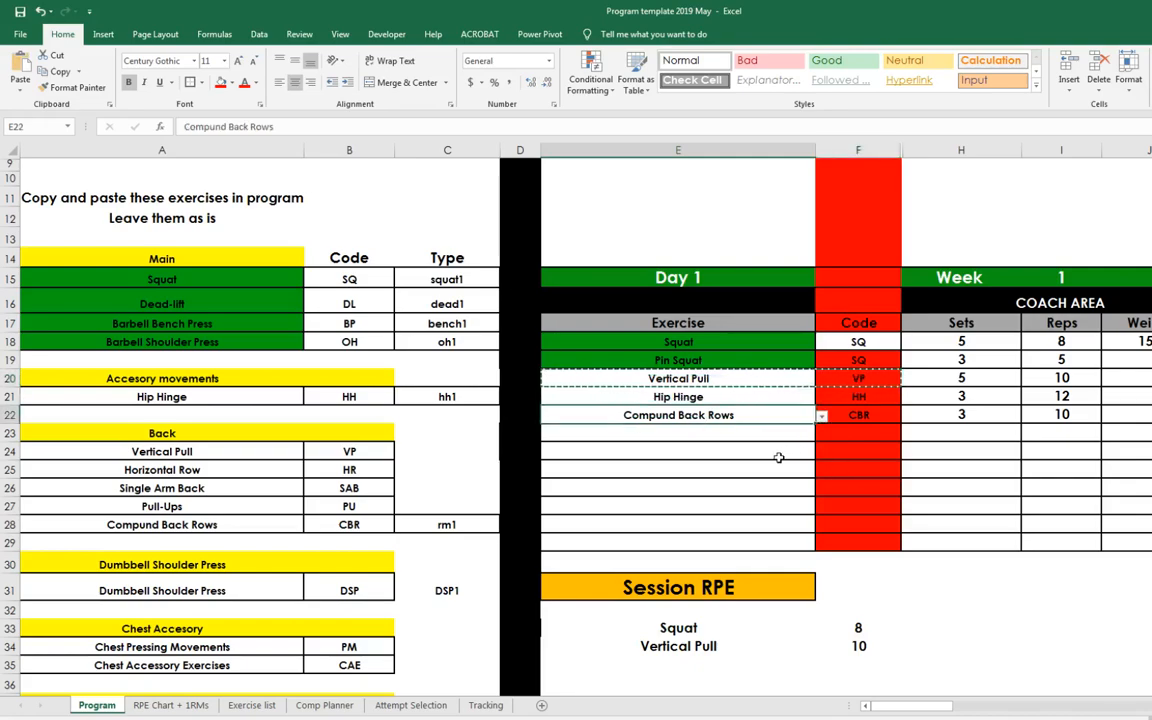
{"action": "key", "text": "ctrl+v"}
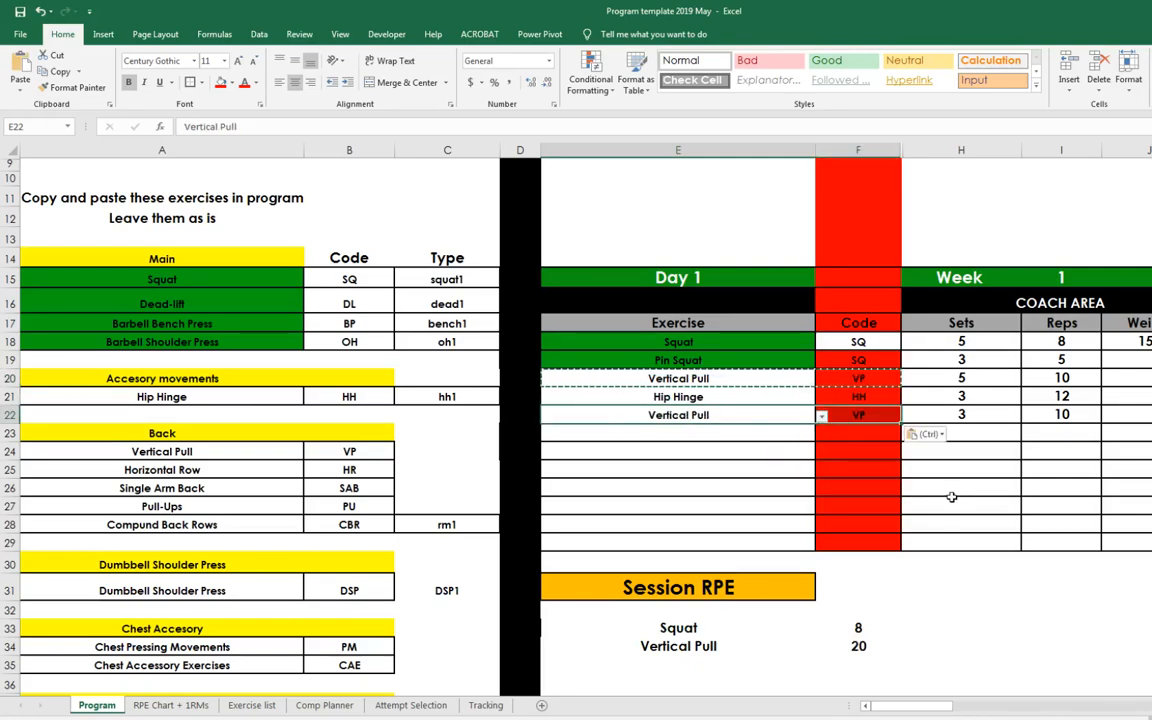
Check the Vertical Pull total in F34 against the reps in row 22, and review both exercise totals under Session RPE.
{"action": "left_click", "coordinate": [882, 497]}
{"action": "left_click", "coordinate": [862, 645]}
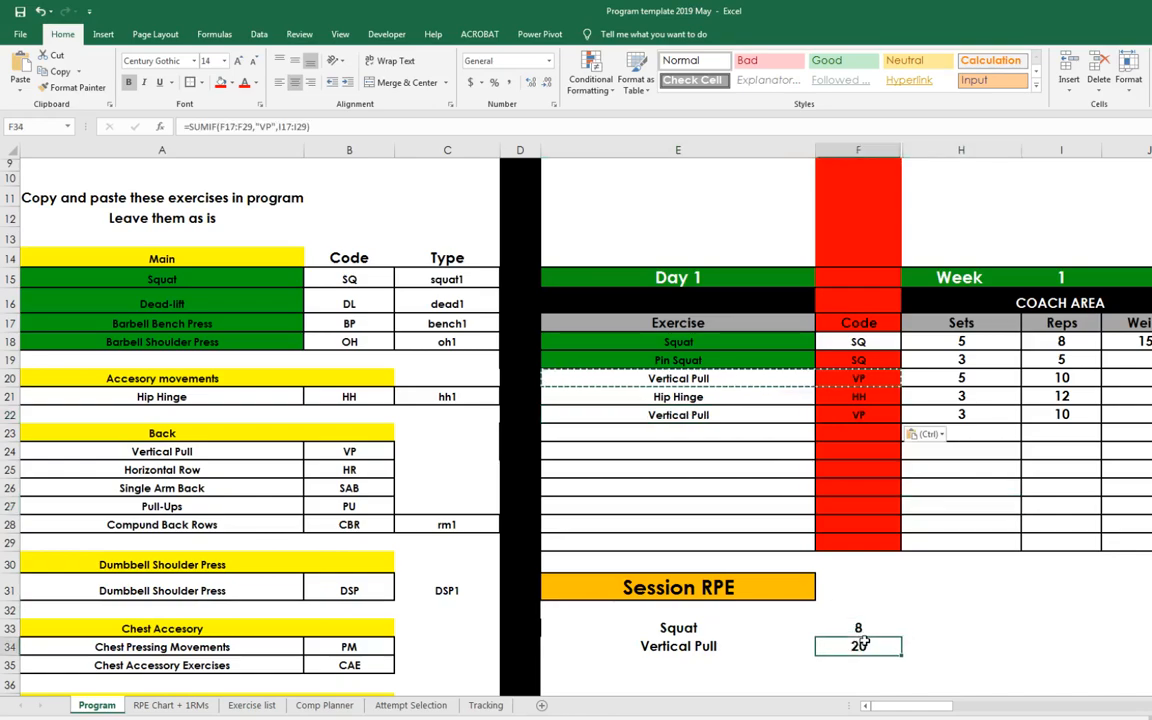
{"action": "left_click", "coordinate": [1065, 413]}
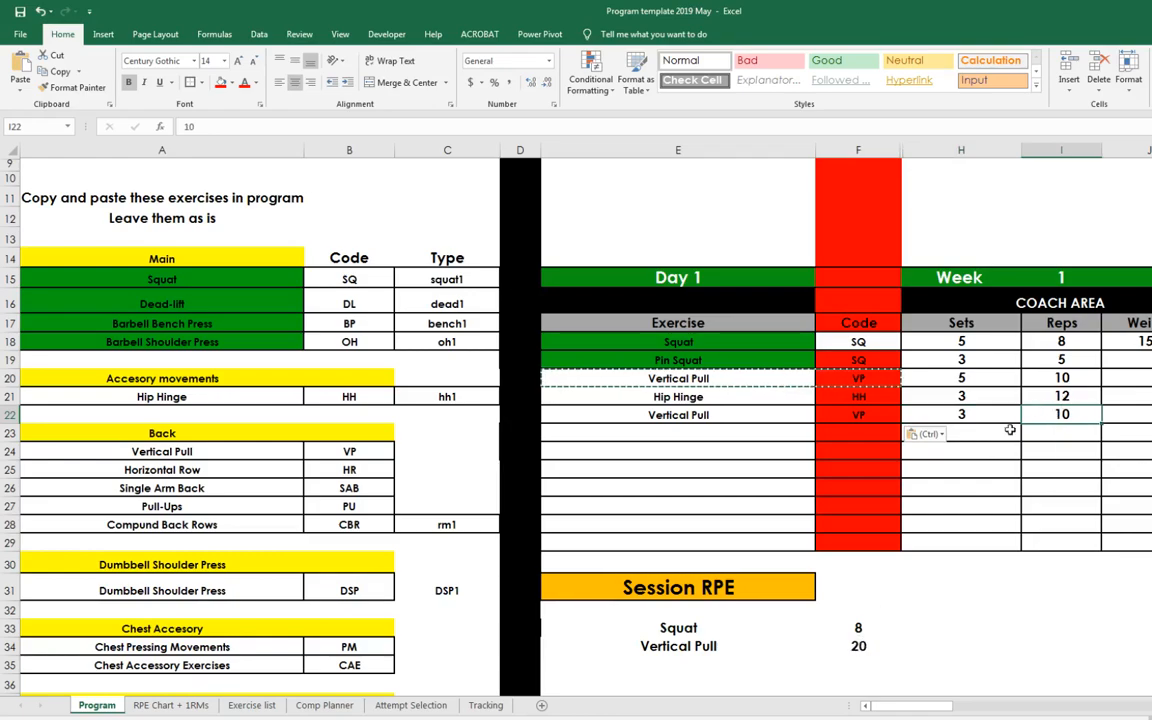
{"action": "left_click", "coordinate": [852, 646]}
{"action": "left_click", "coordinate": [930, 438]}
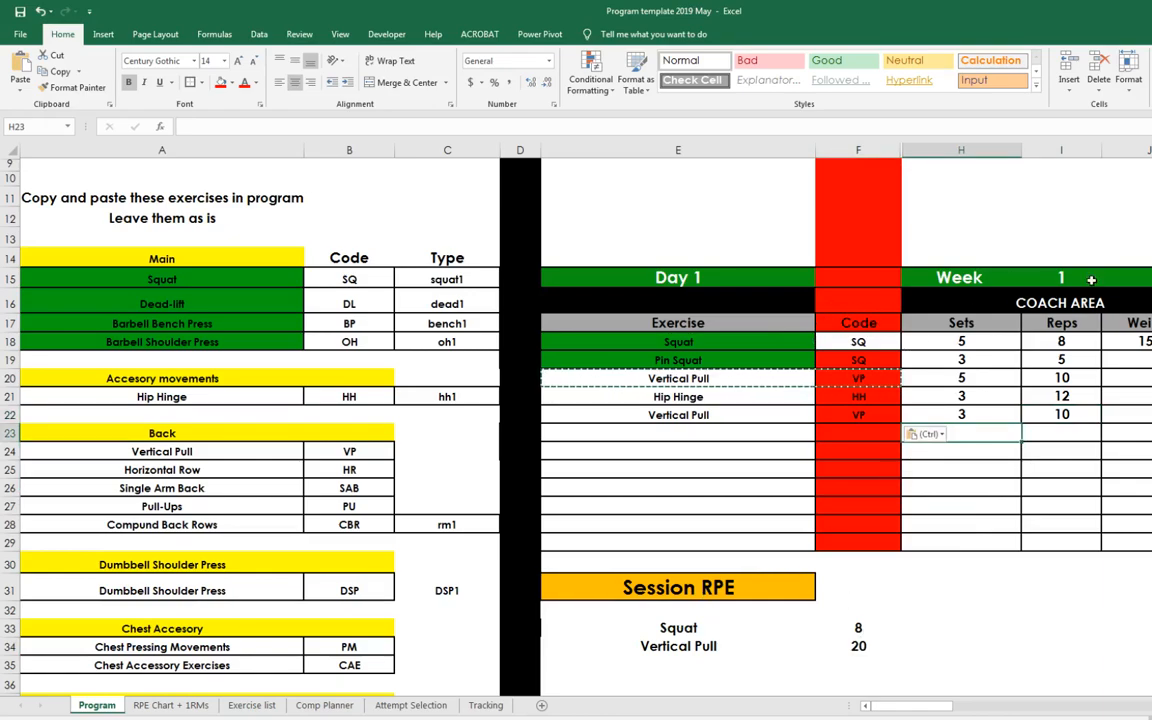
{"action": "left_click_drag", "start_coordinate": [859, 642], "coordinate": [863, 650]}
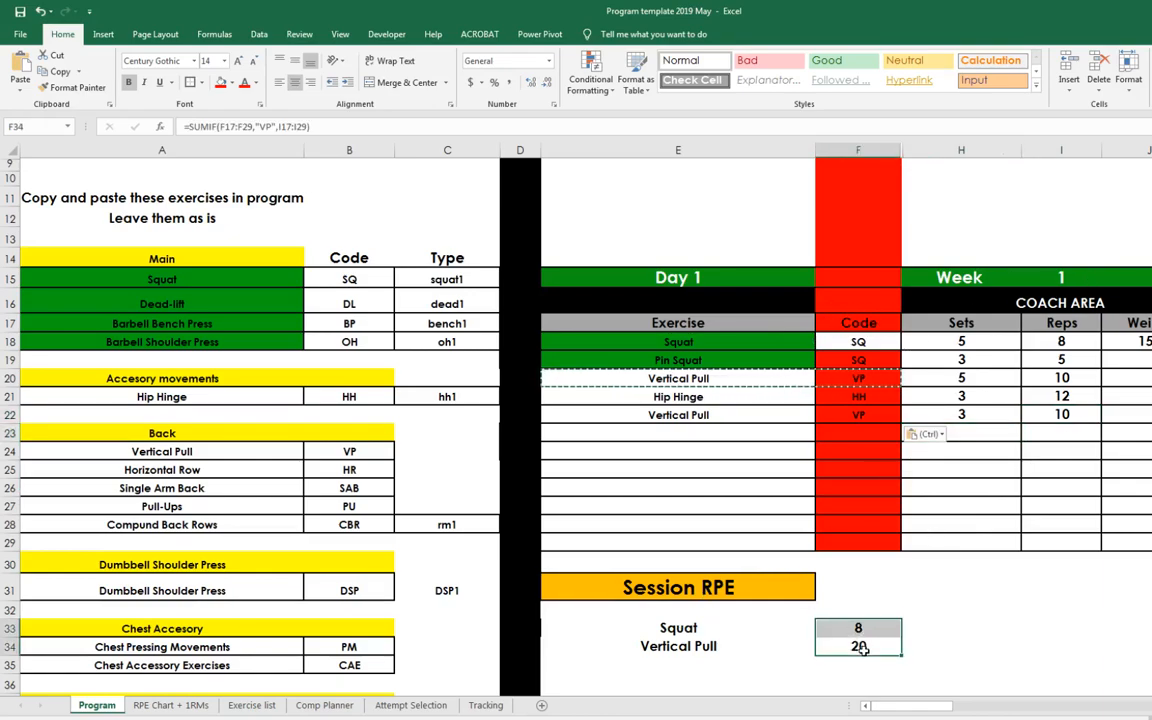
{"action": "left_click", "coordinate": [906, 629]}
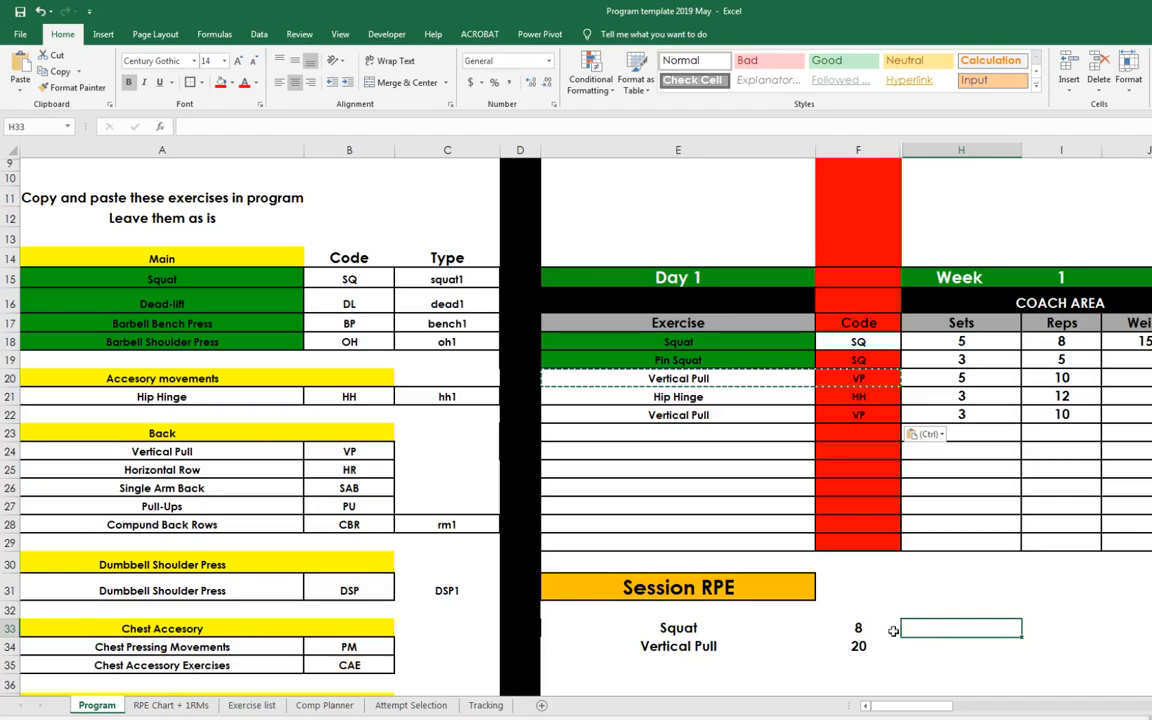